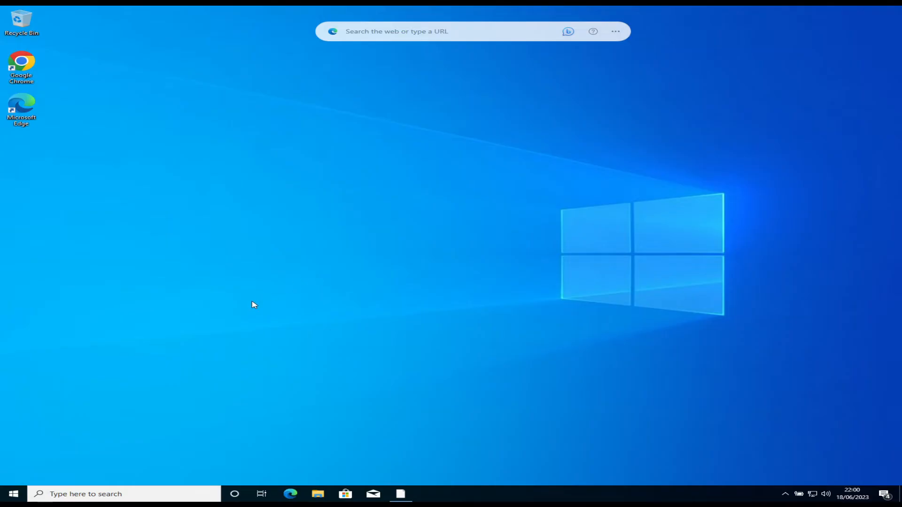
# Step: Launch Chrome maximised, search 'xampp download' and open the Apache Friends XAMPP download page
pyautogui.doubleClick(17, 69)
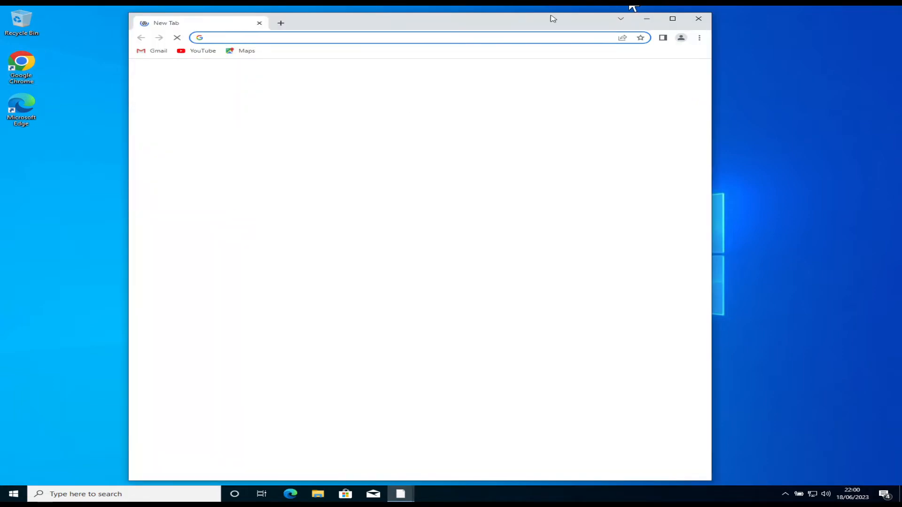
pyautogui.click(673, 20)
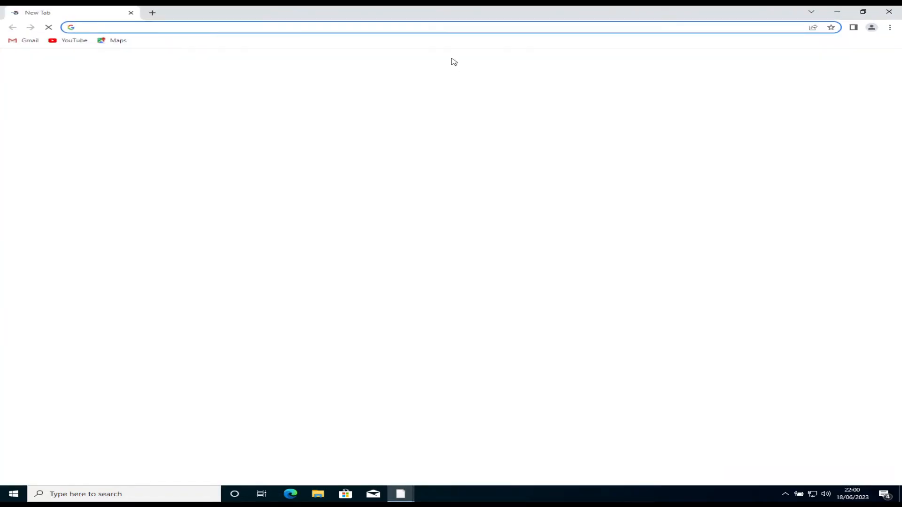
pyautogui.click(464, 26)
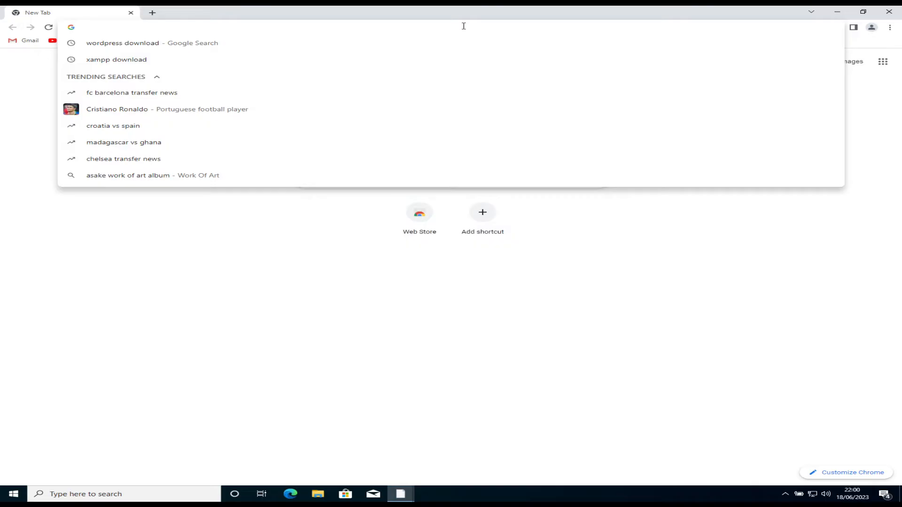
pyautogui.write('xampp download')
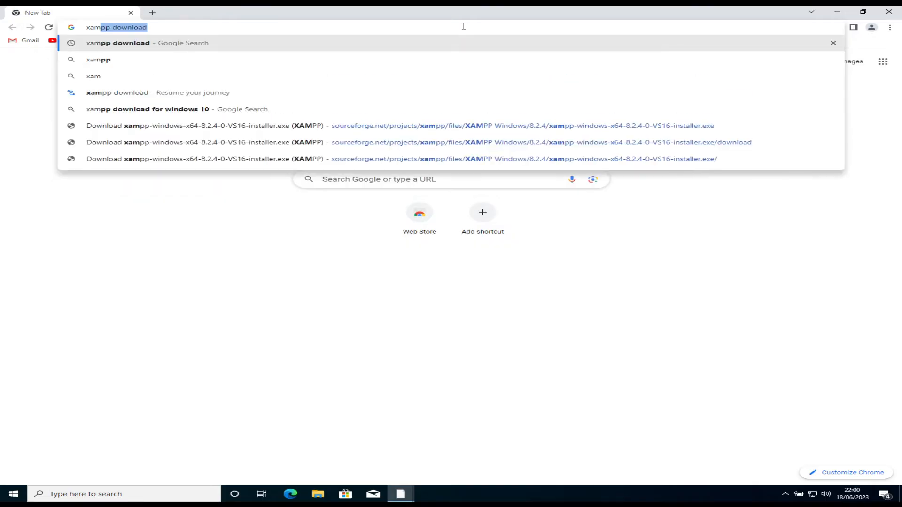
pyautogui.press('Return')
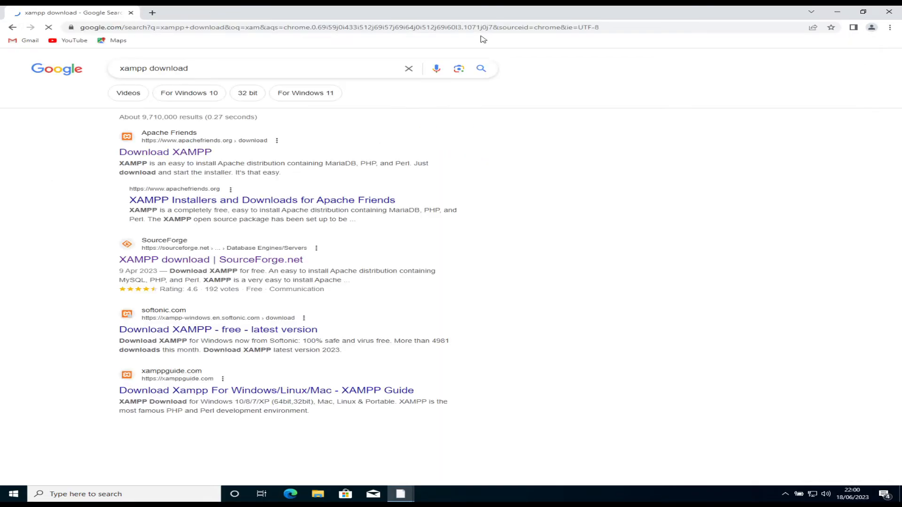
pyautogui.click(167, 154)
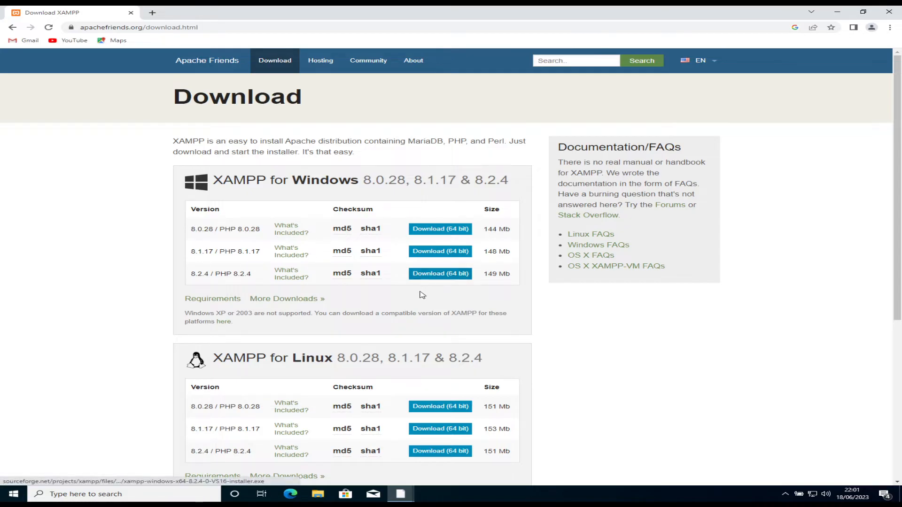
# Step: In a new tab, search 'wordpress download' and open the WordPress.org page offering 6.2.2
pyautogui.click(152, 13)
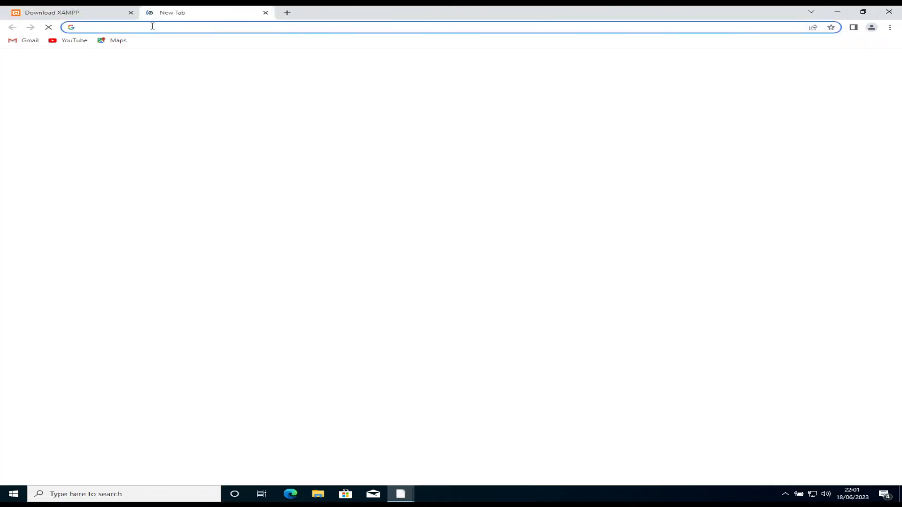
pyautogui.write('wor')
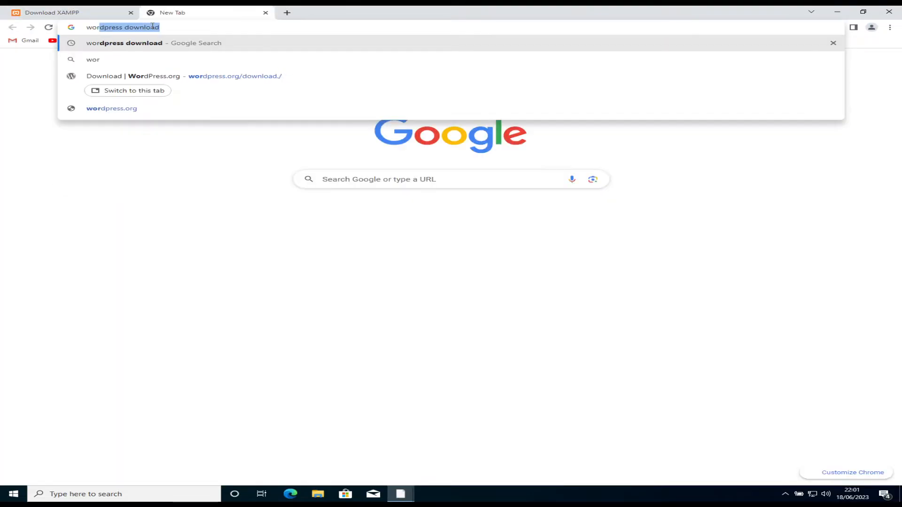
pyautogui.write('d')
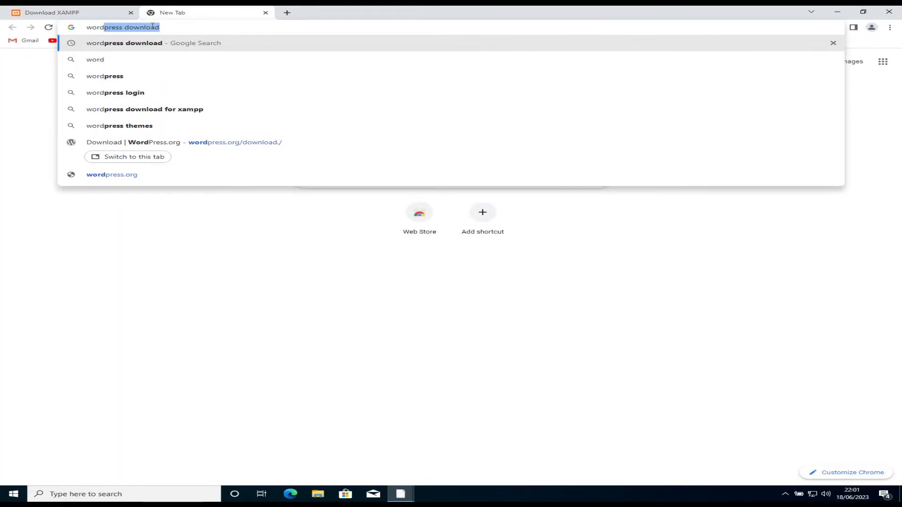
pyautogui.write('pres')
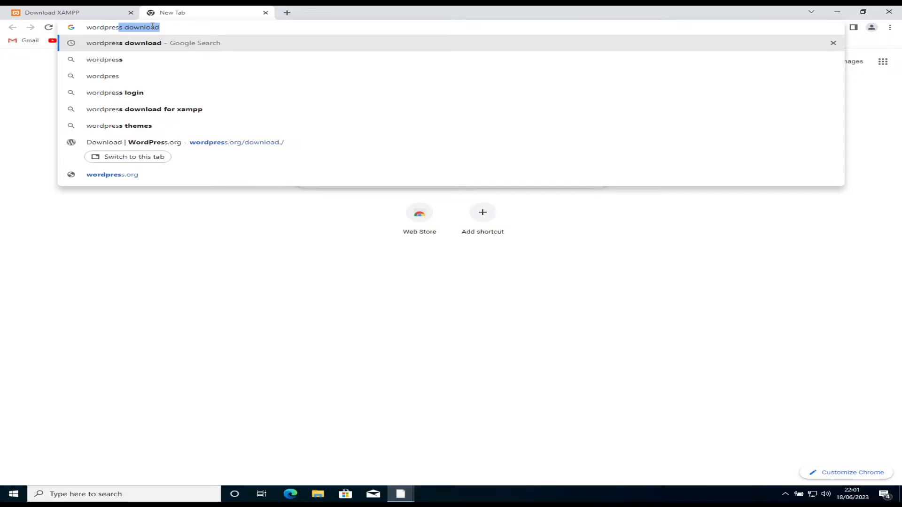
pyautogui.write('s downloa')
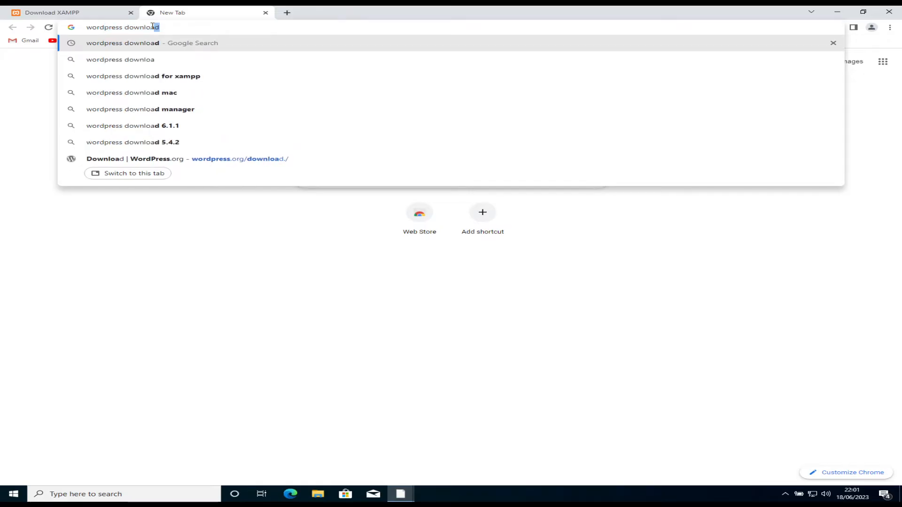
pyautogui.write('d')
pyautogui.press('Return')
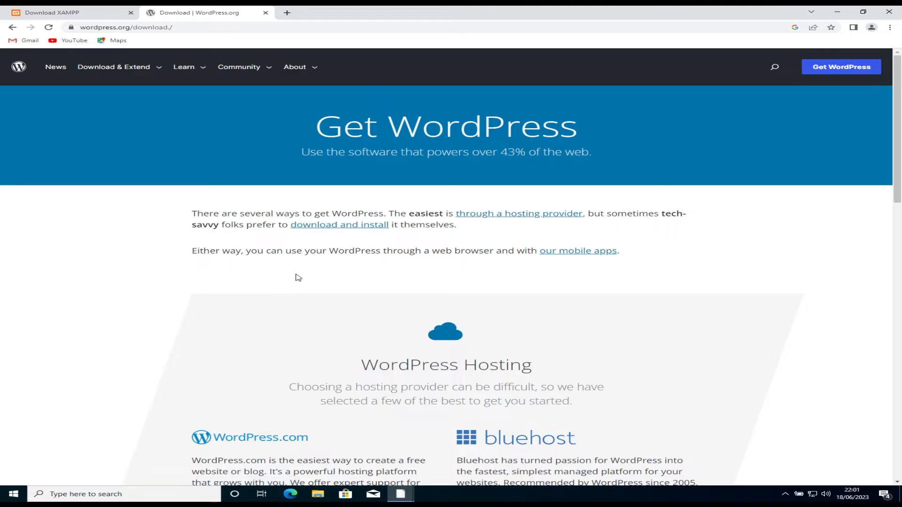
pyautogui.scroll(-4, 298, 280)
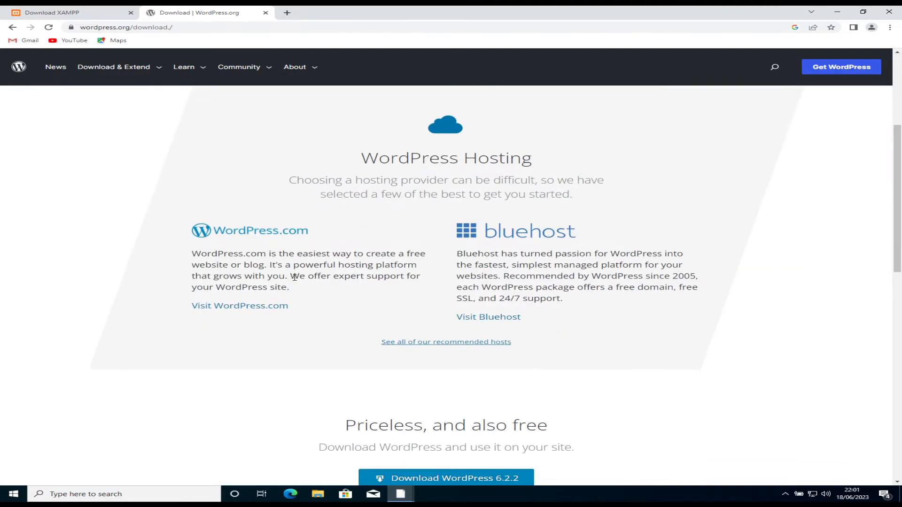
pyautogui.scroll(-2, 293, 285)
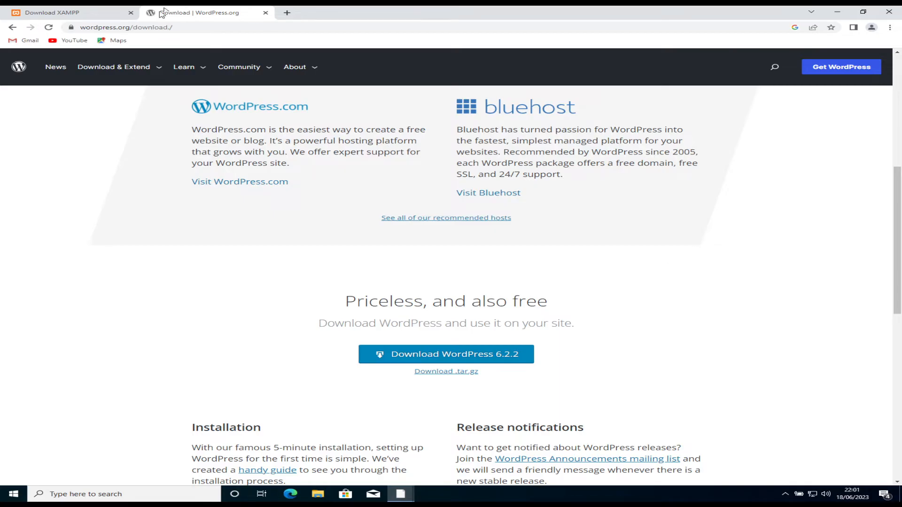
pyautogui.click(92, 13)
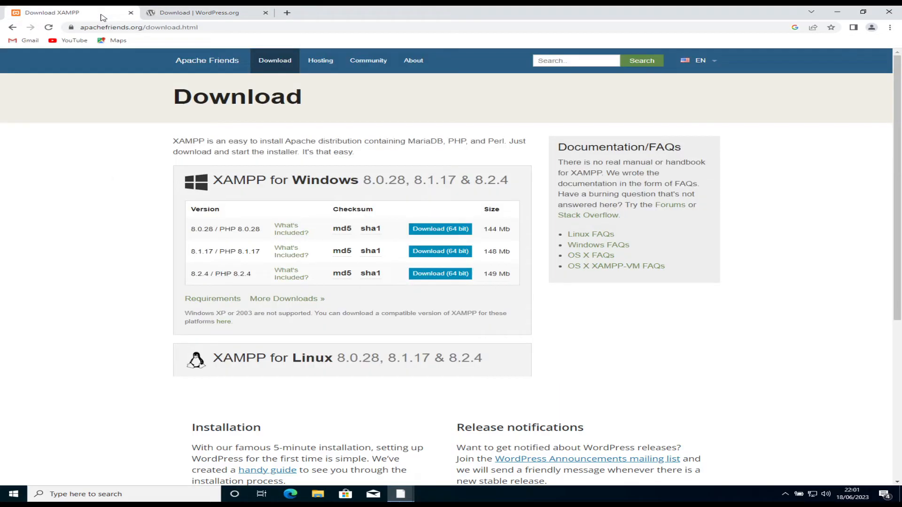
pyautogui.click(168, 13)
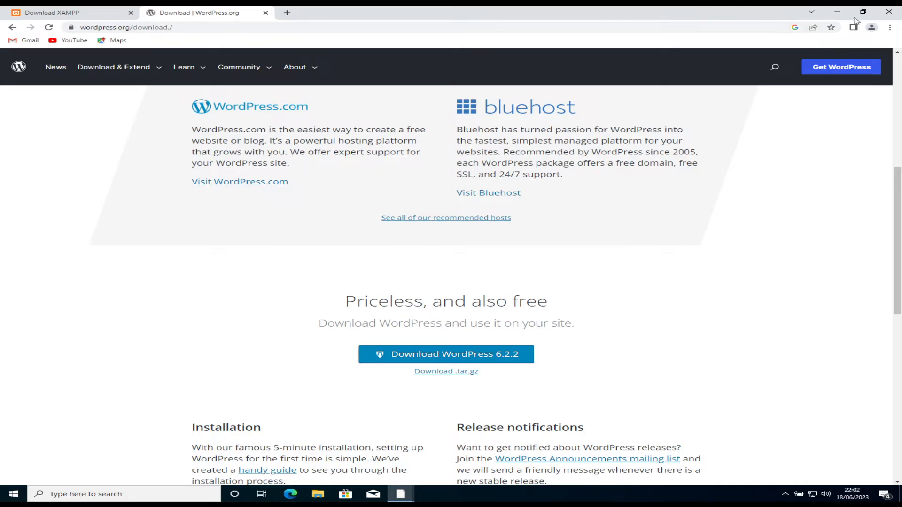
# Step: Run xampp-windows-x64-8.2.4-0-VS16-installer.exe from Chrome's Downloads list
pyautogui.click(890, 28)
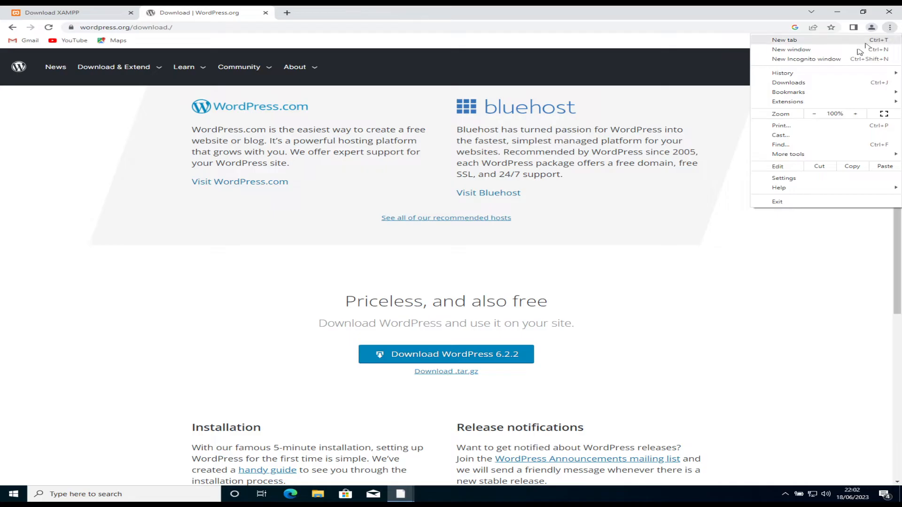
pyautogui.click(811, 84)
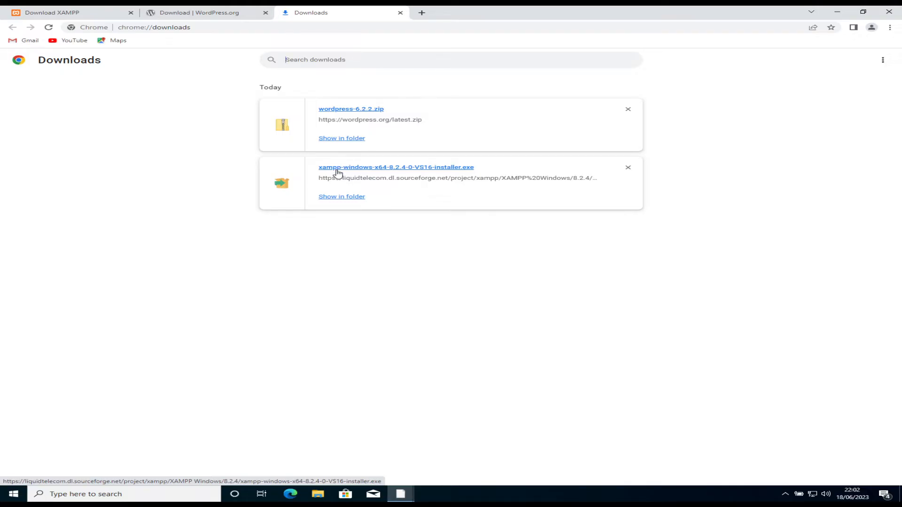
pyautogui.click(338, 167)
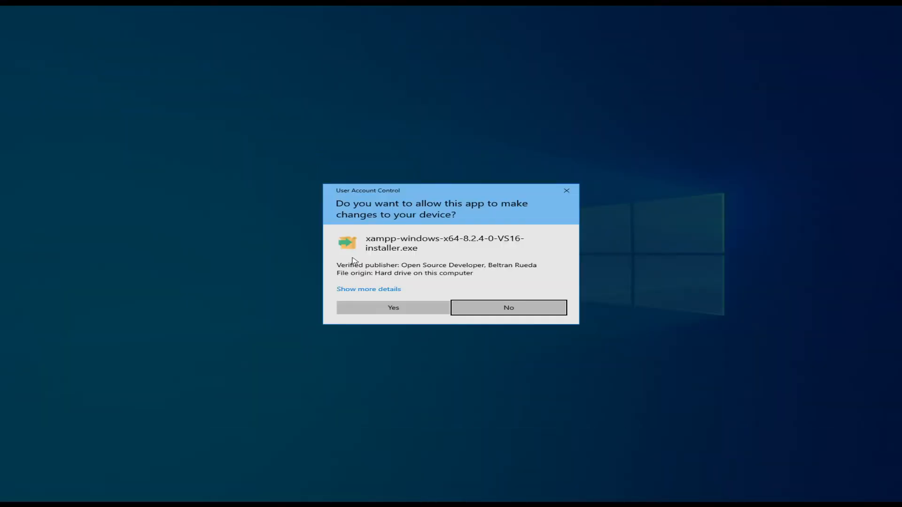
# Step: Install XAMPP into C:\xampp with default components and language, then launch the Control Panel
pyautogui.click(361, 310)
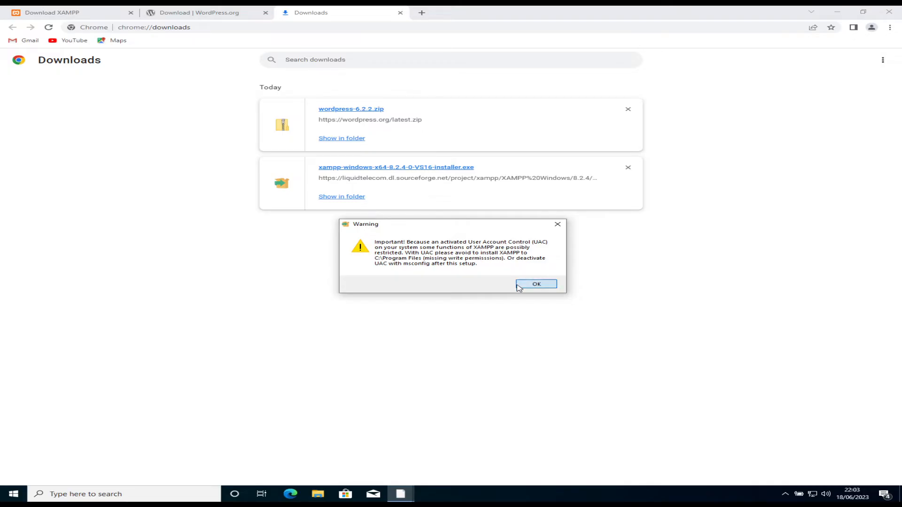
pyautogui.click(537, 285)
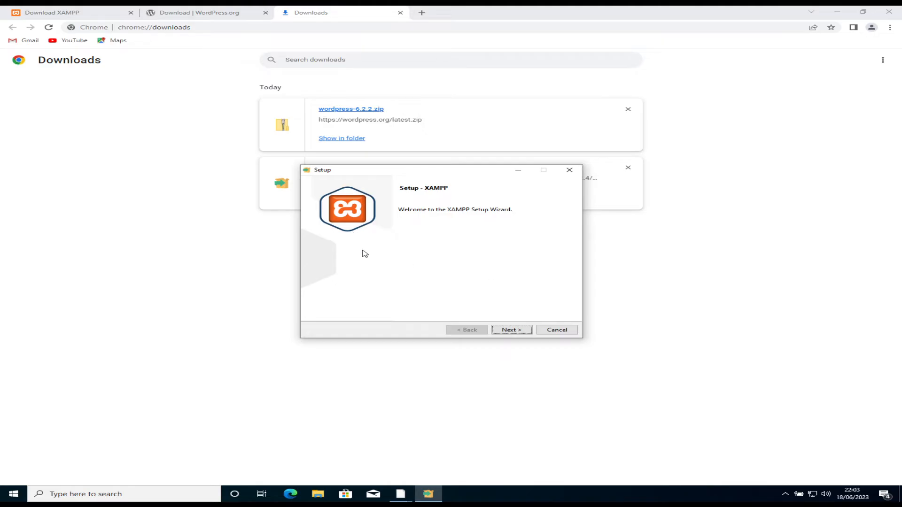
pyautogui.click(506, 335)
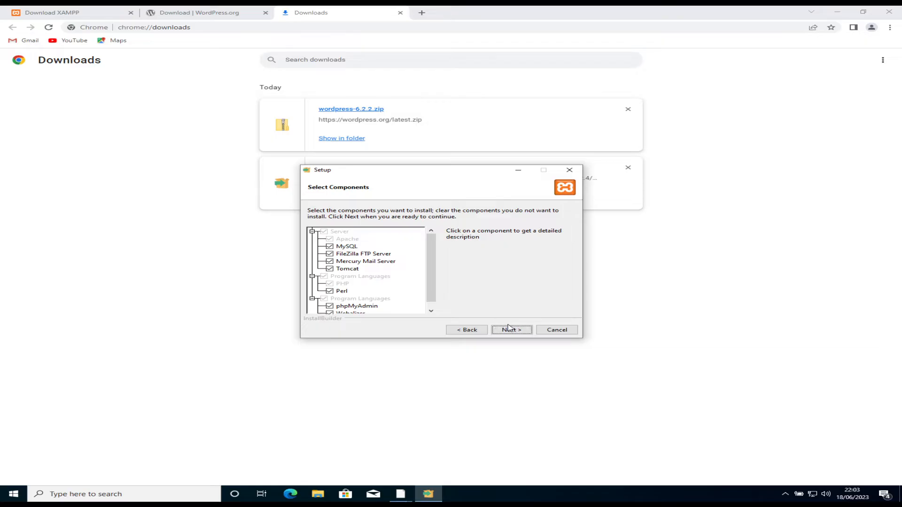
pyautogui.click(510, 329)
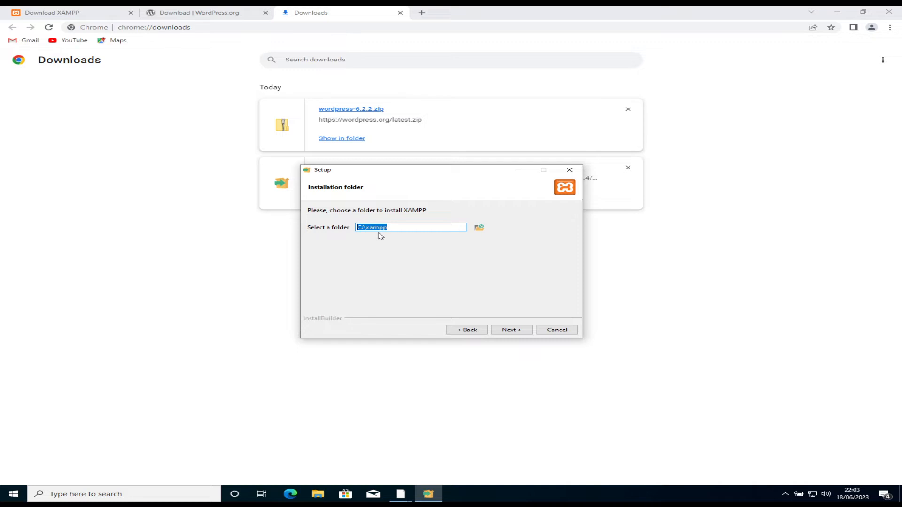
pyautogui.click(500, 331)
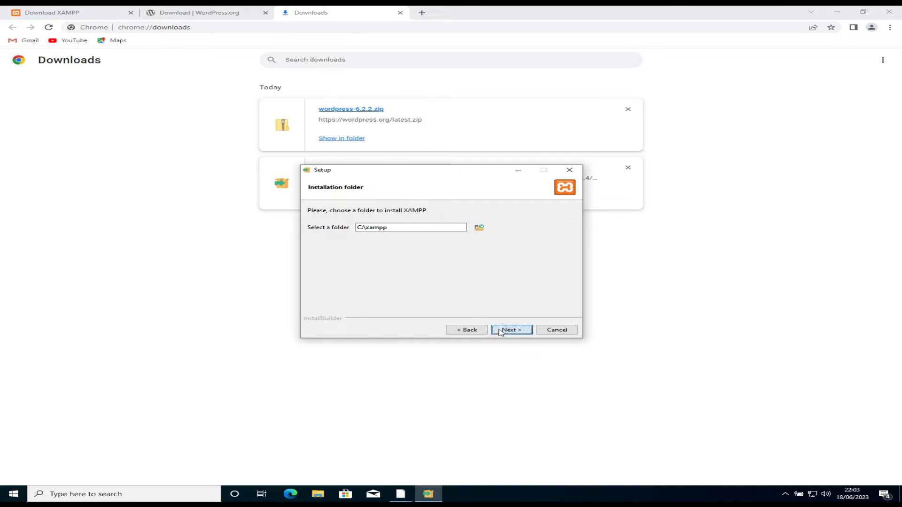
pyautogui.click(500, 331)
pyautogui.click(500, 331)
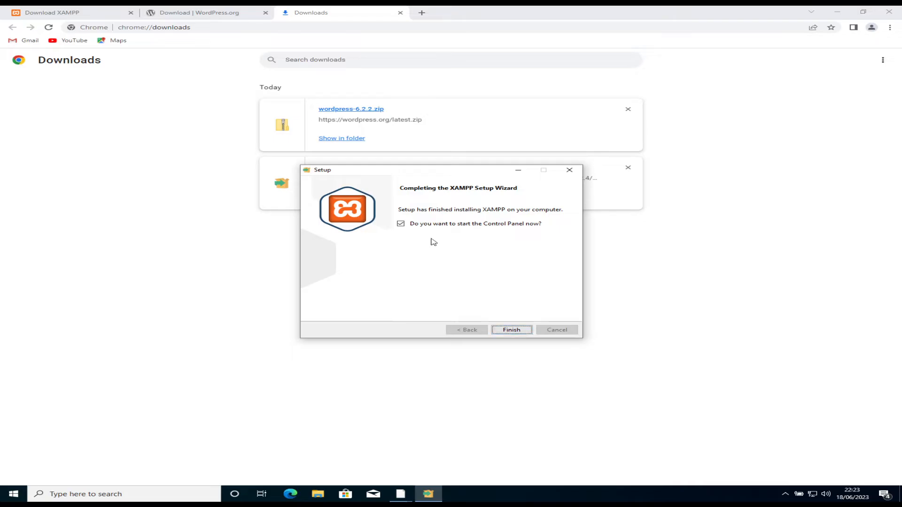
pyautogui.click(513, 330)
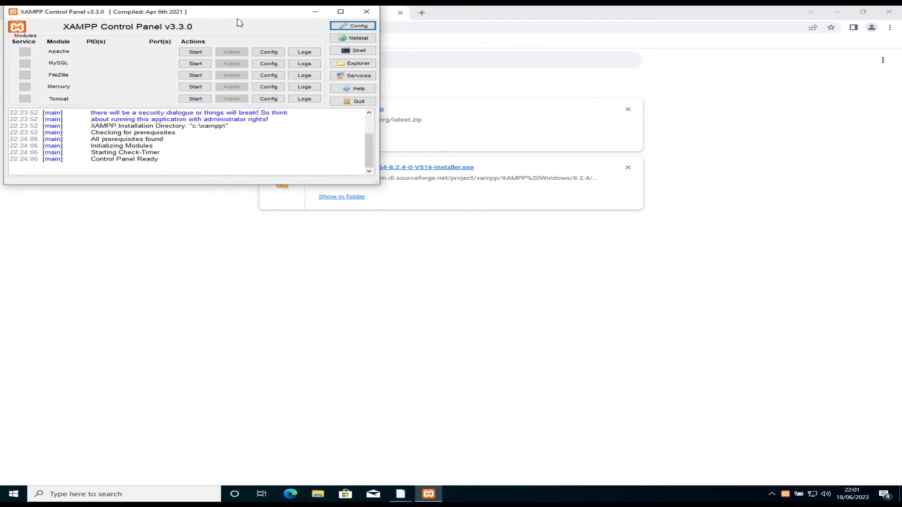
# Step: Start Apache and MySQL, and allow Apache through the firewall on private and public networks
pyautogui.moveTo(240, 18); pyautogui.dragTo(310, 201)
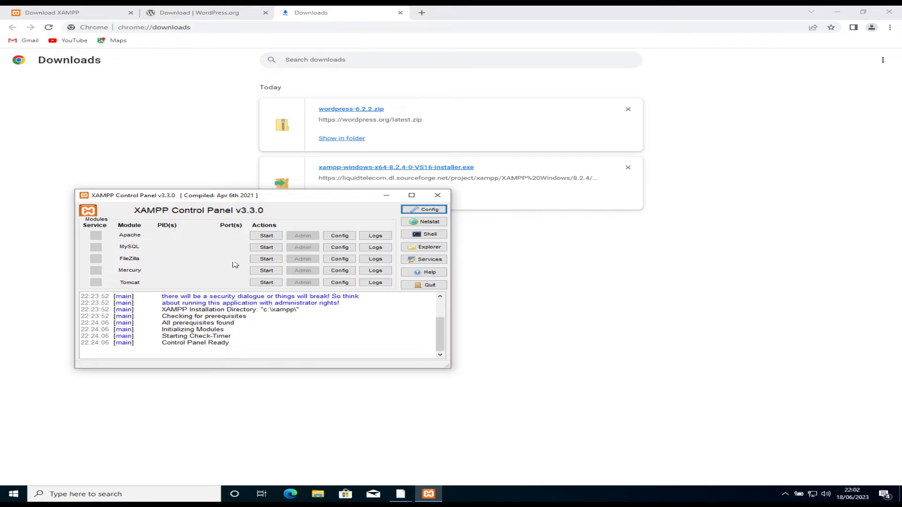
pyautogui.click(274, 239)
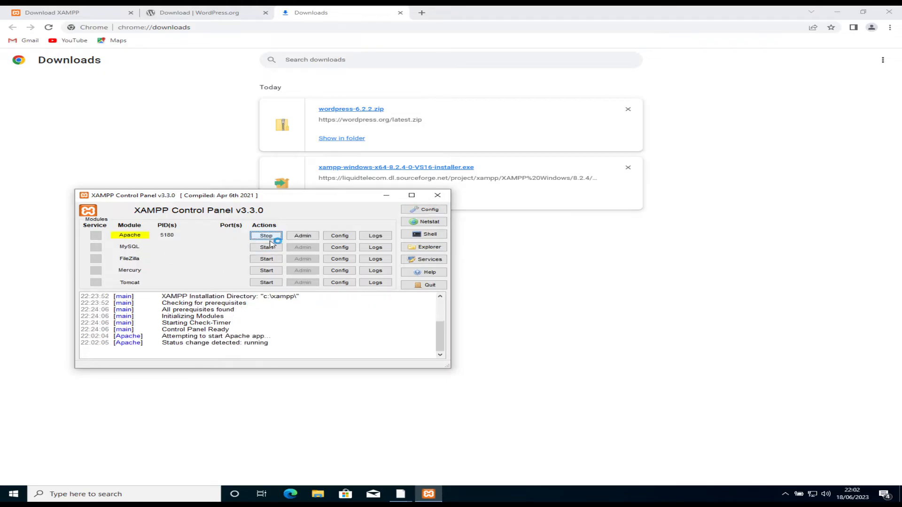
pyautogui.click(269, 248)
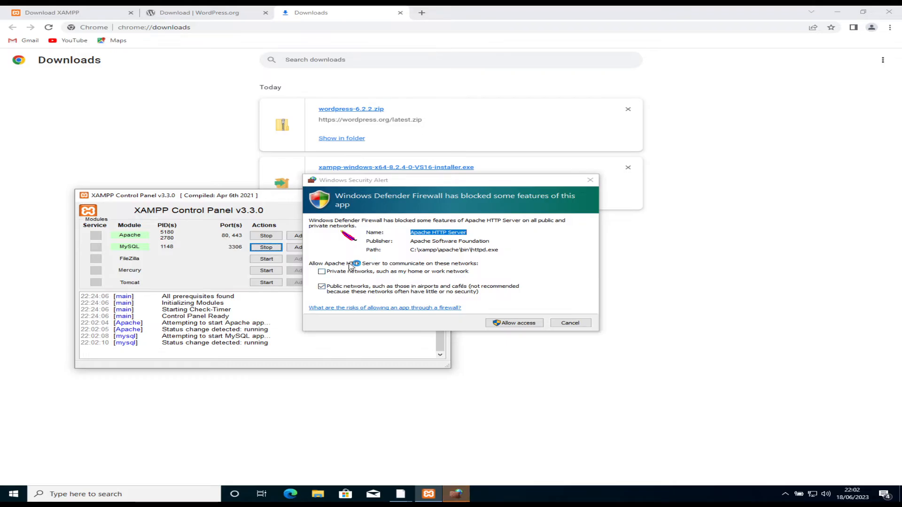
pyautogui.click(449, 272)
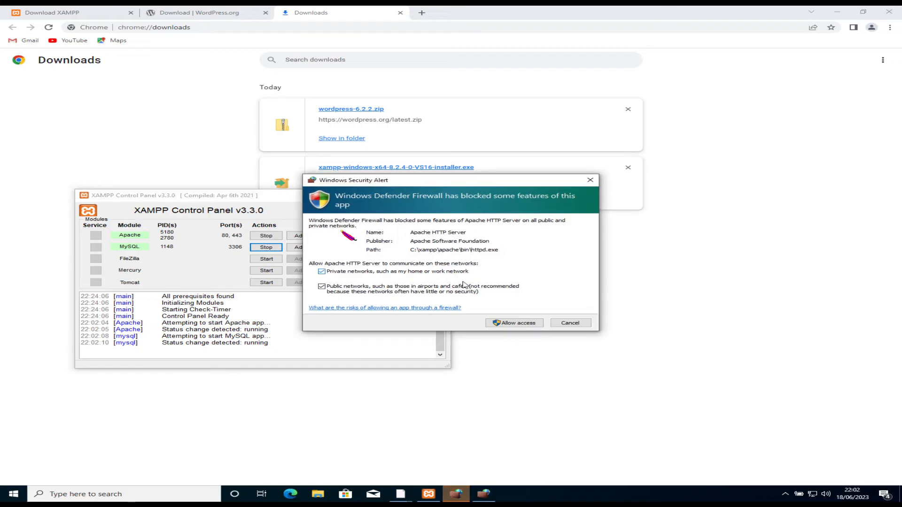
pyautogui.click(515, 324)
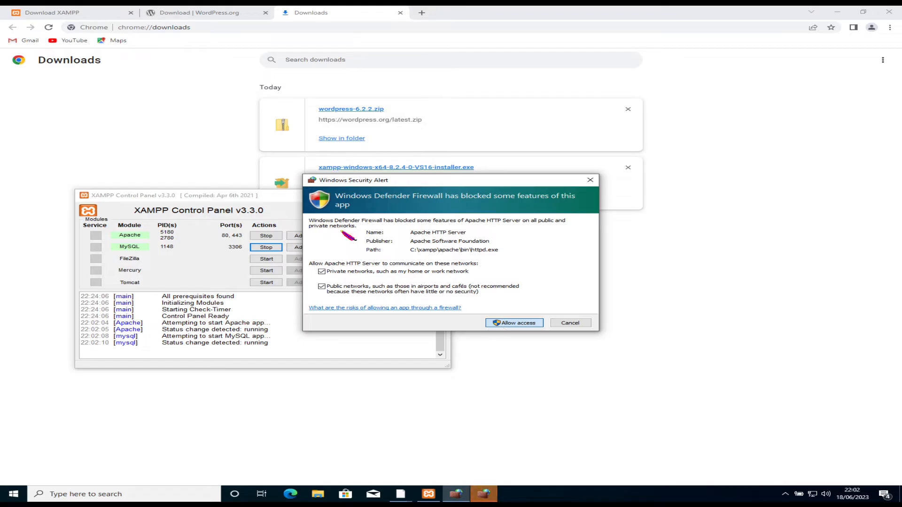
# Step: Allow mysqld through the firewall on private and public networks
pyautogui.click(485, 495)
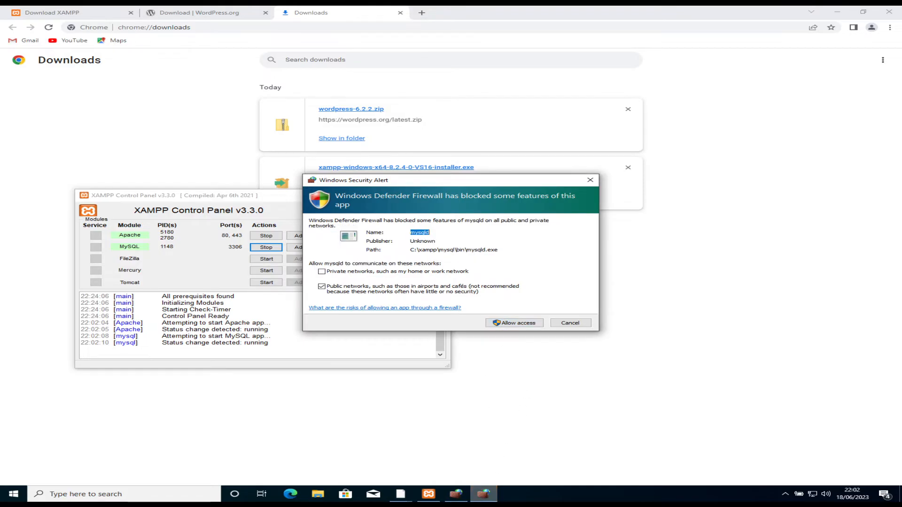
pyautogui.click(421, 273)
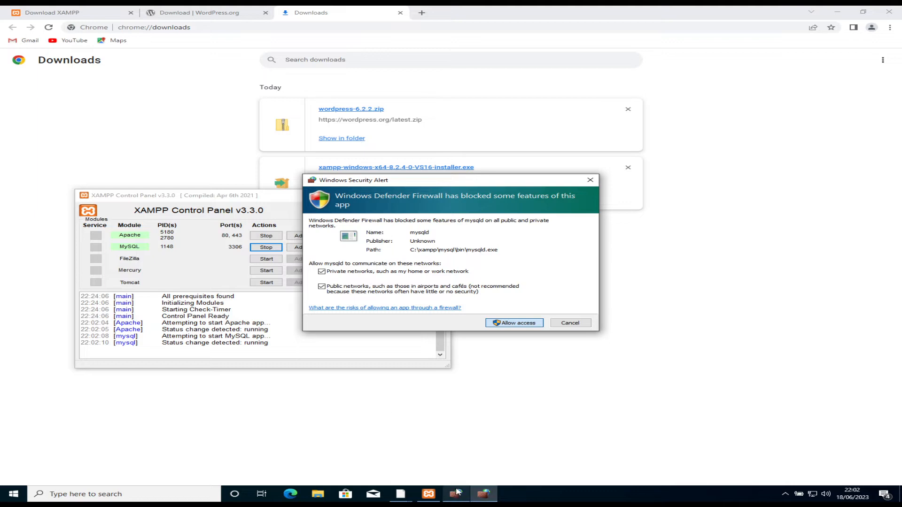
pyautogui.click(506, 323)
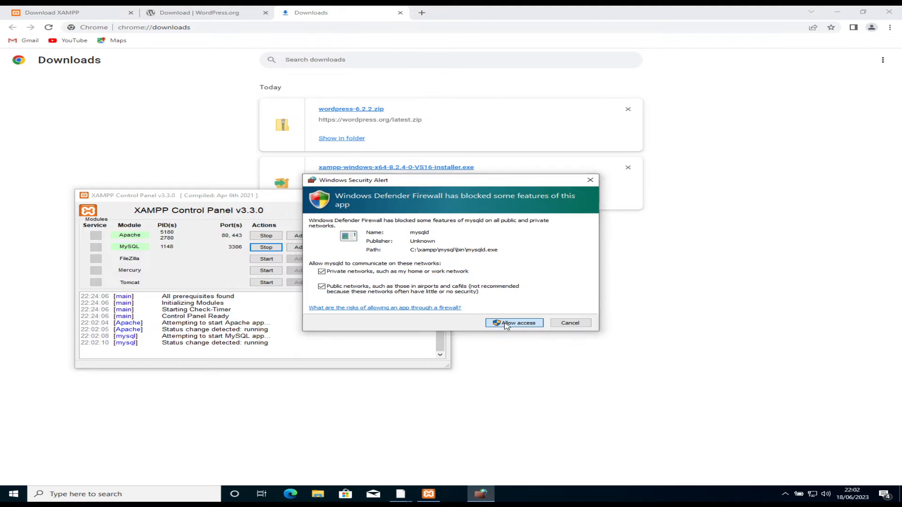
pyautogui.click(506, 324)
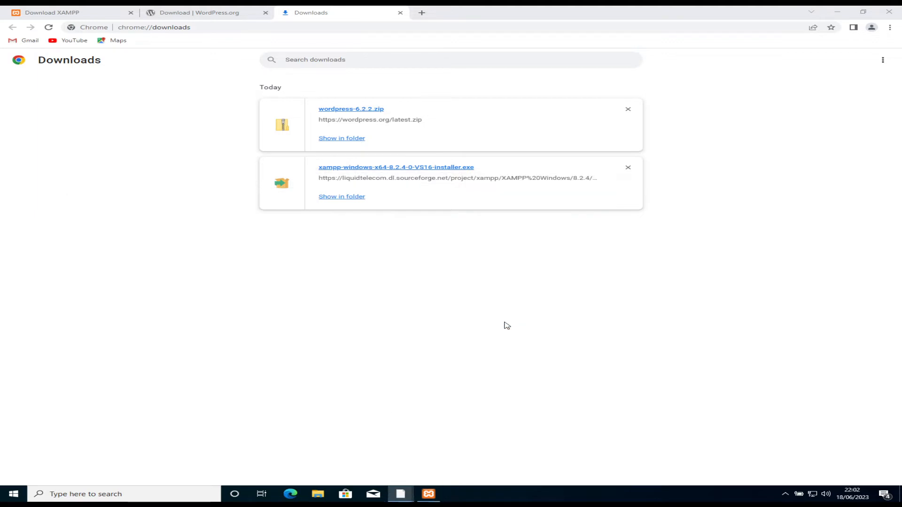
# Step: Minimise the XAMPP Control Panel and close the WordPress.org download tab in Chrome
pyautogui.click(428, 494)
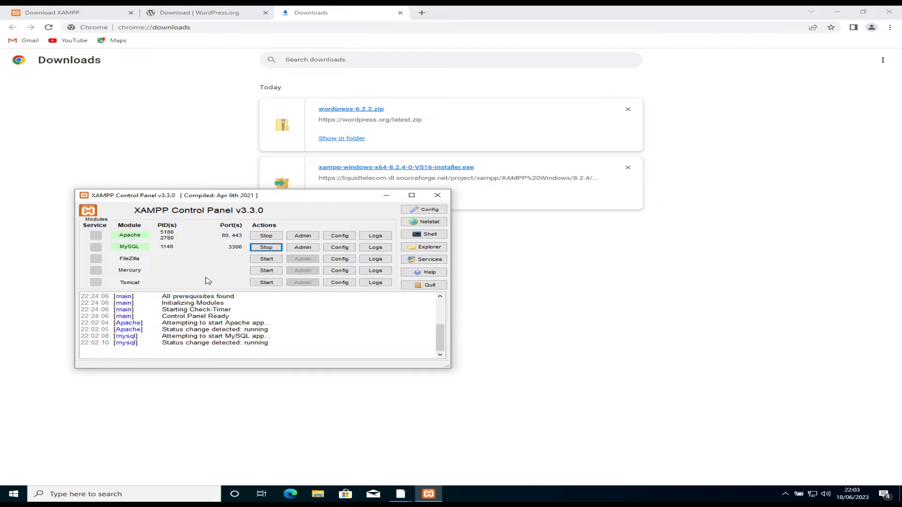
pyautogui.click(386, 198)
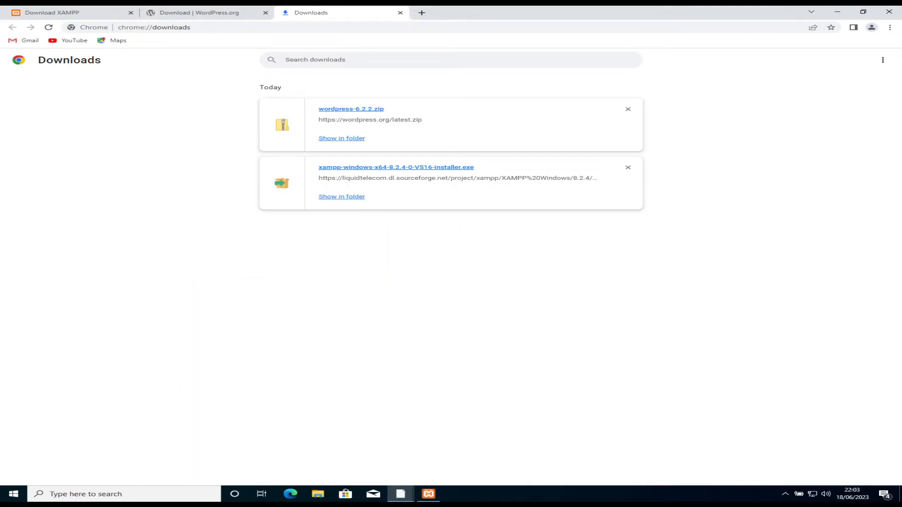
pyautogui.click(176, 13)
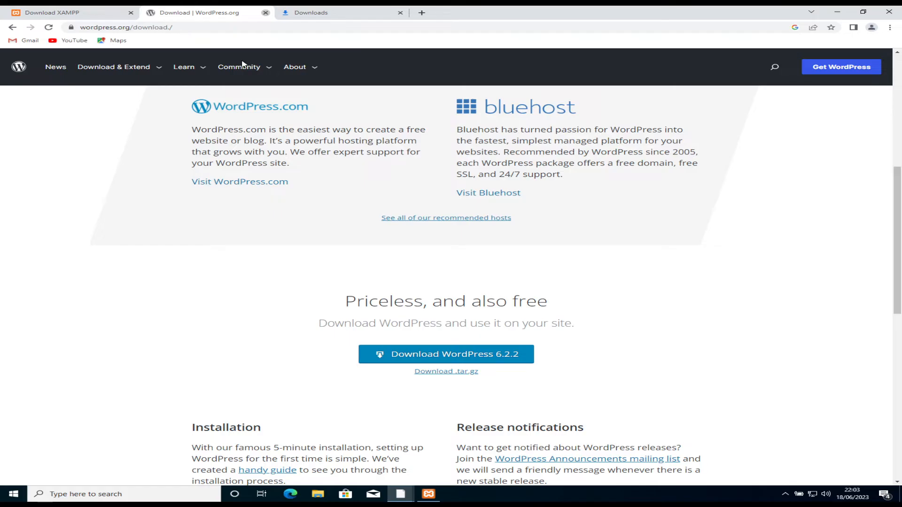
pyautogui.hotkey('ctrl', 'w')
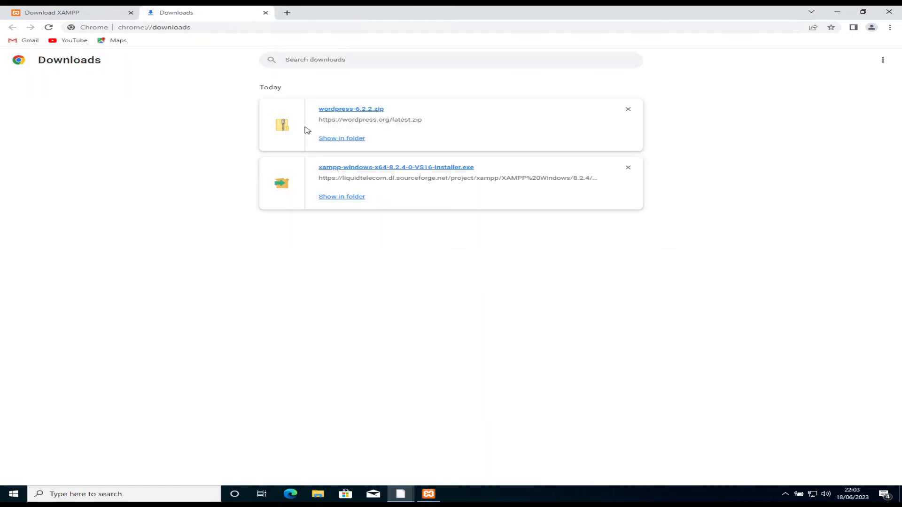
# Step: Copy wordpress-6.2.2.zip from the Downloads folder
pyautogui.click(330, 140)
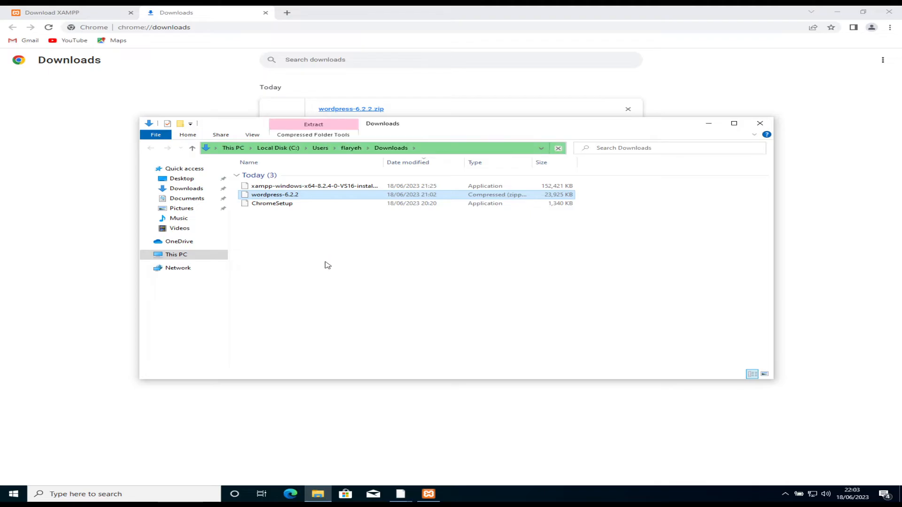
pyautogui.rightClick(284, 197)
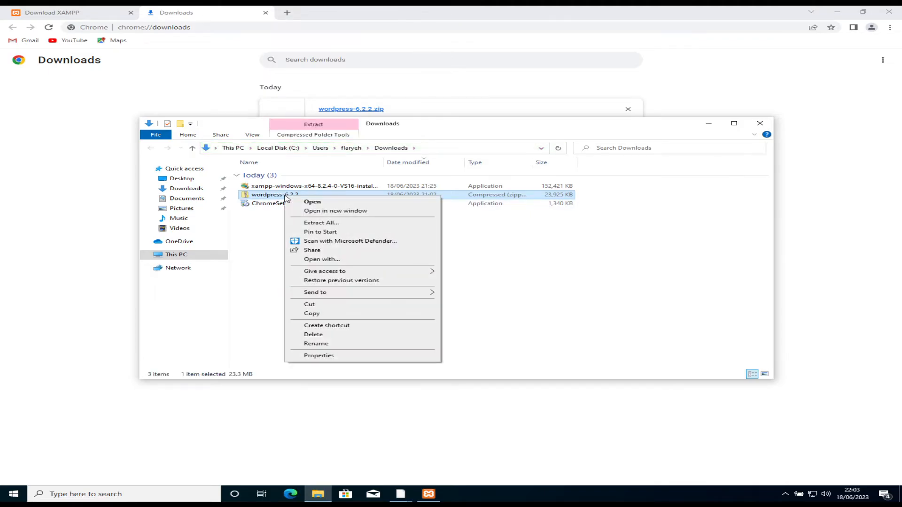
pyautogui.click(324, 313)
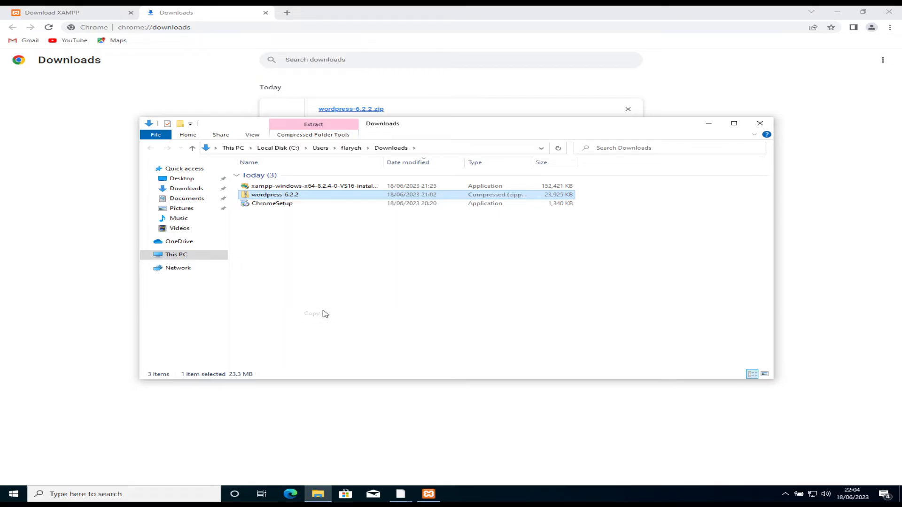
# Step: Navigate to C:\xampp\htdocs in File Explorer
pyautogui.click(183, 260)
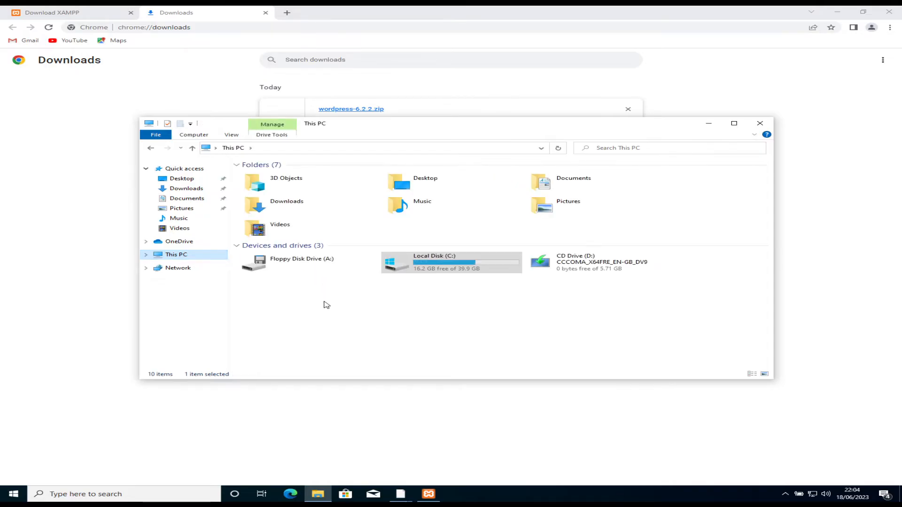
pyautogui.doubleClick(445, 264)
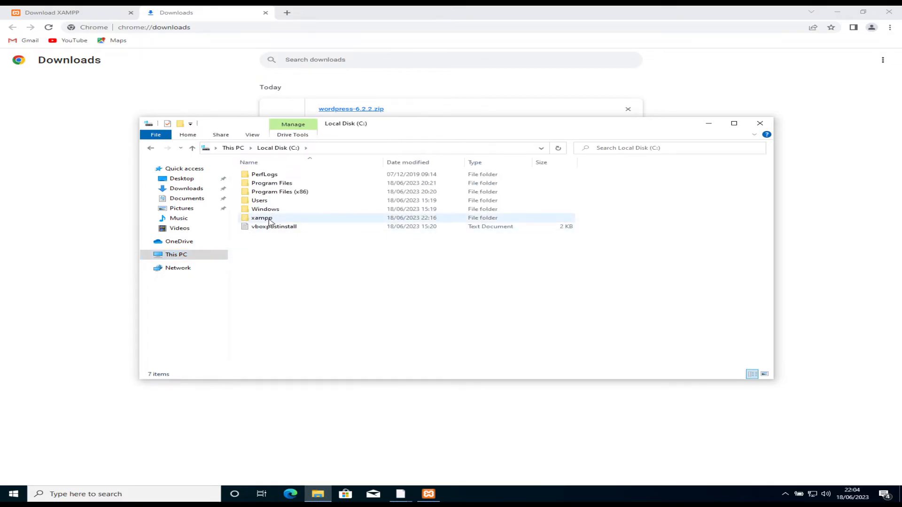
pyautogui.doubleClick(270, 220)
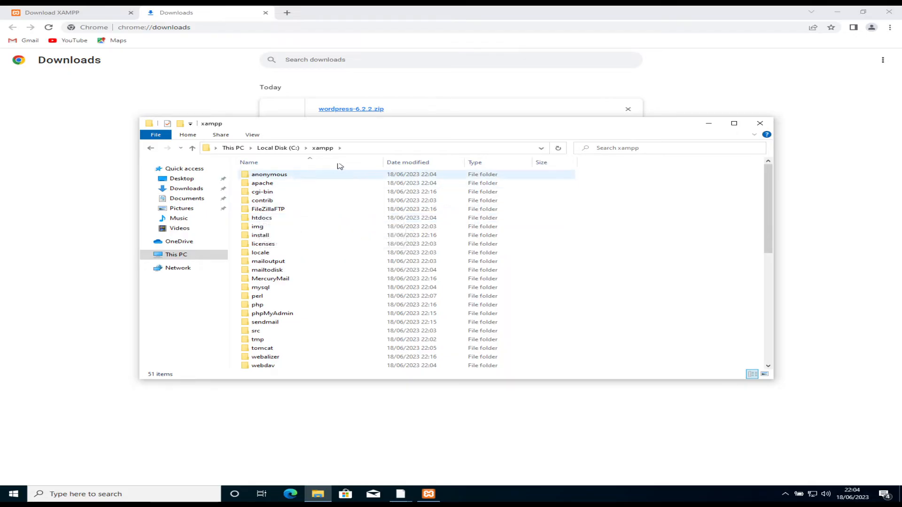
pyautogui.click(252, 221)
pyautogui.doubleClick(253, 219)
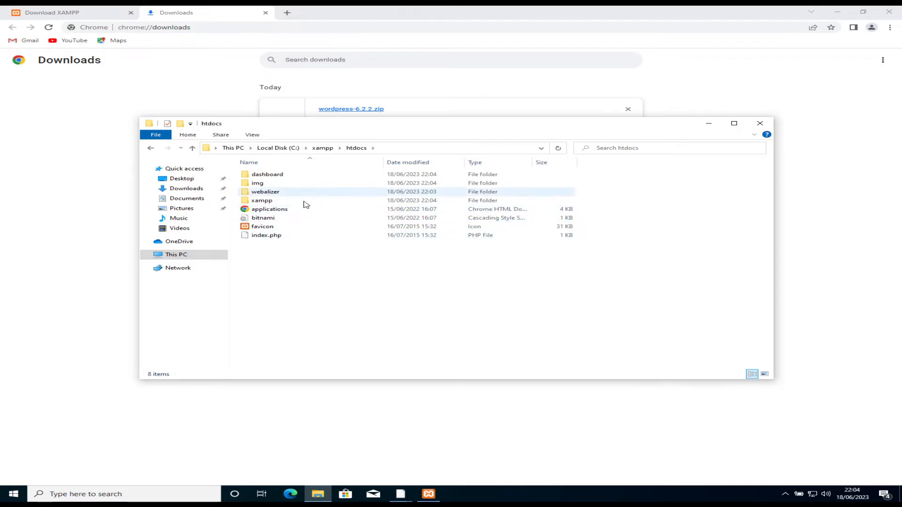
# Step: Paste wordpress-6.2.2.zip into htdocs and extract it into a wordpress-6.2.2 folder
pyautogui.rightClick(311, 293)
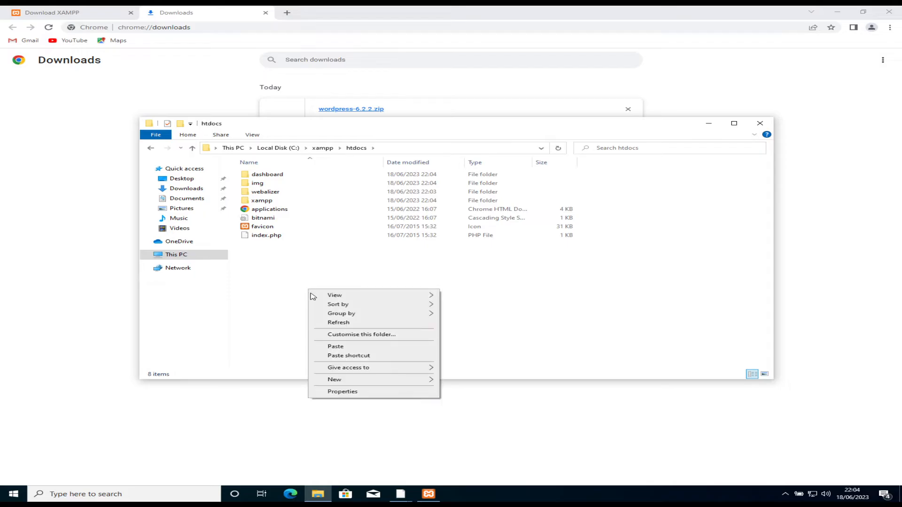
pyautogui.click(334, 347)
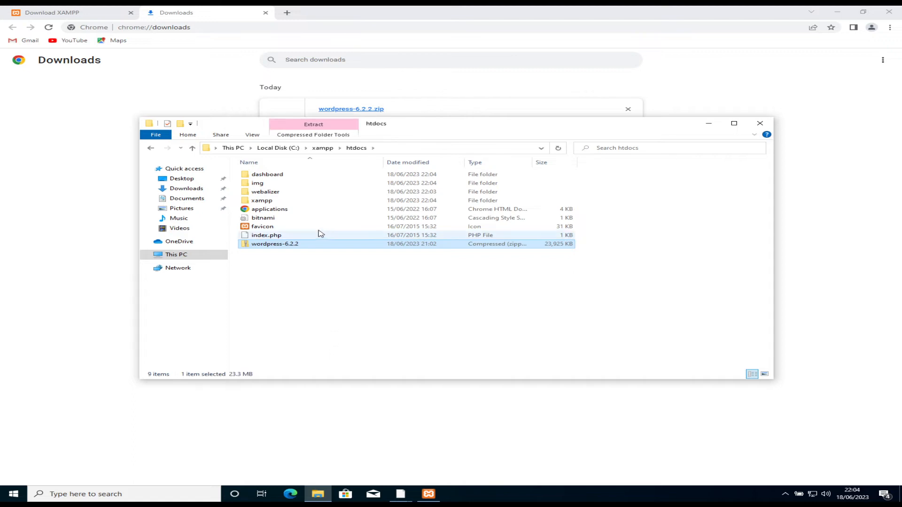
pyautogui.rightClick(308, 245)
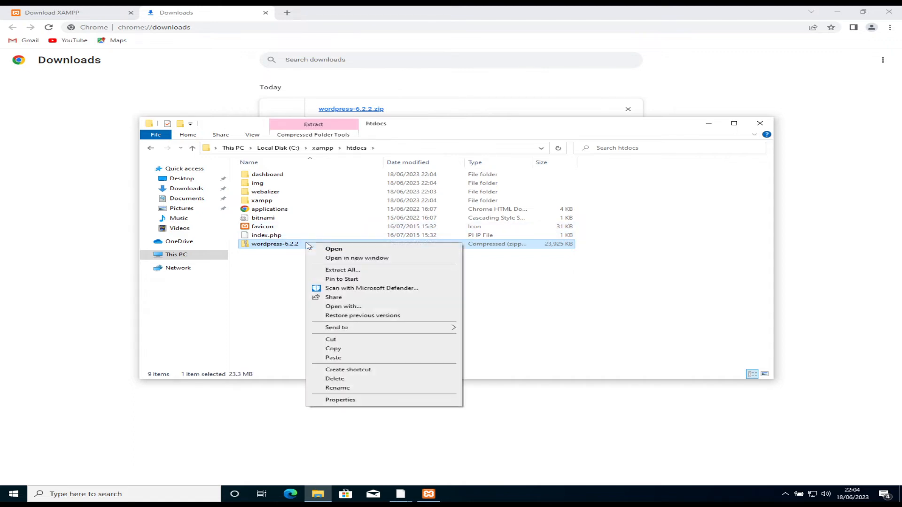
pyautogui.click(339, 271)
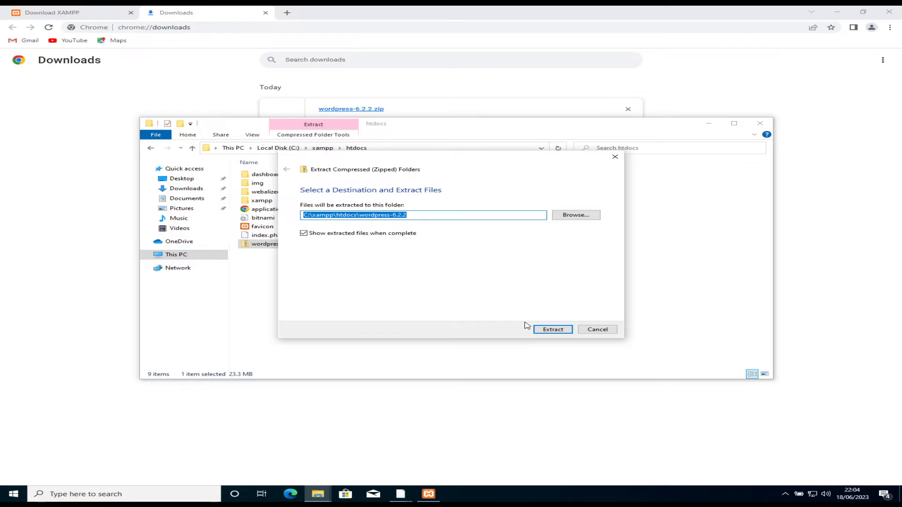
pyautogui.click(556, 333)
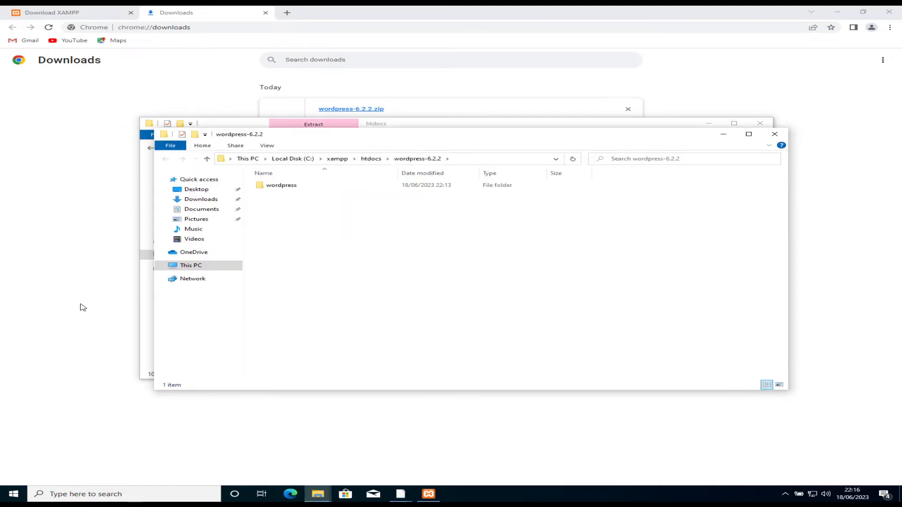
# Step: Move the wordpress folder from wordpress-6.2.2 up into htdocs
pyautogui.click(374, 161)
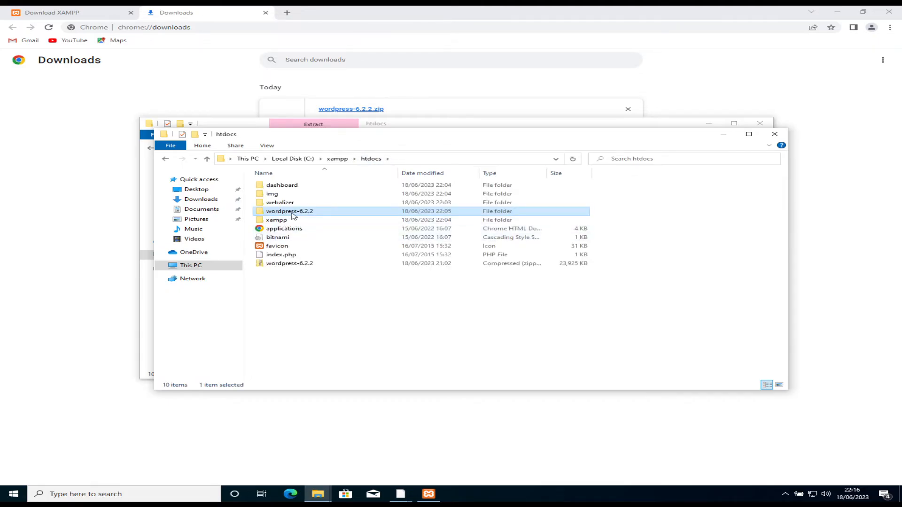
pyautogui.doubleClick(294, 213)
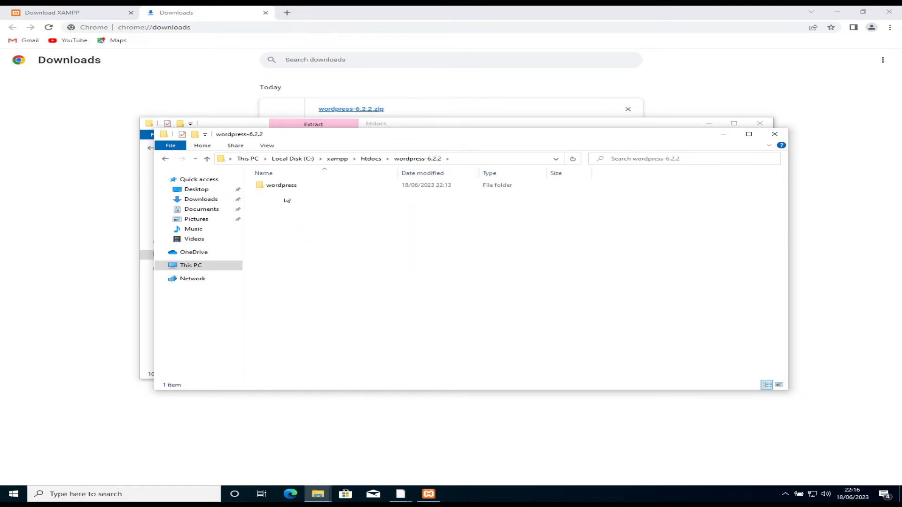
pyautogui.moveTo(280, 193); pyautogui.dragTo(367, 162)
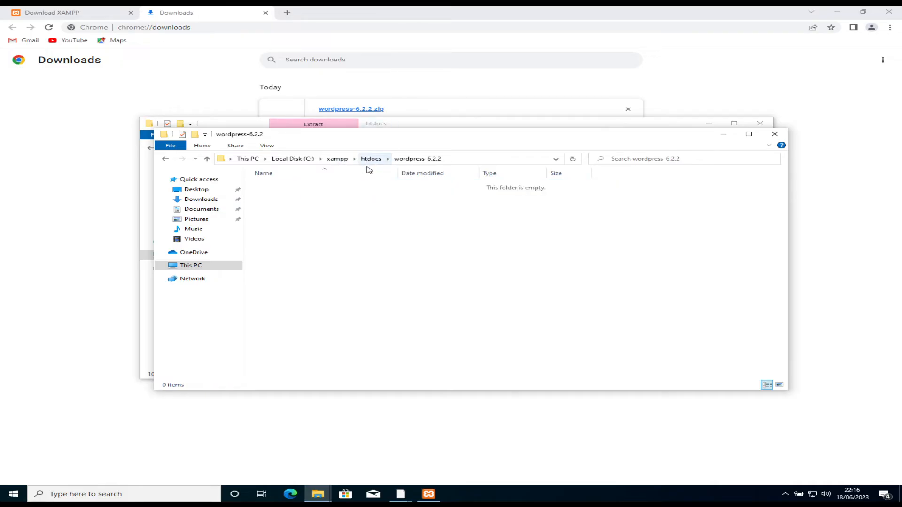
# Step: Permanently delete the empty wordpress-6.2.2 folder and open the wordpress folder
pyautogui.click(365, 161)
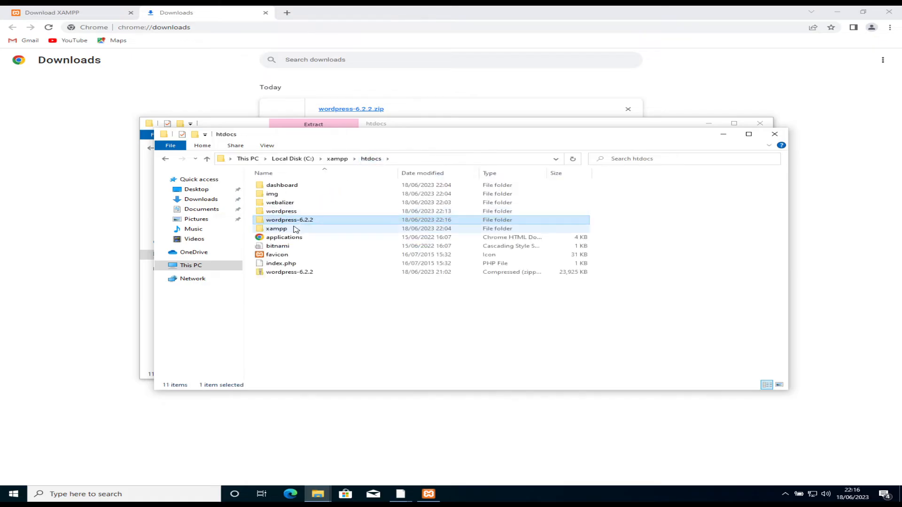
pyautogui.press('F2')
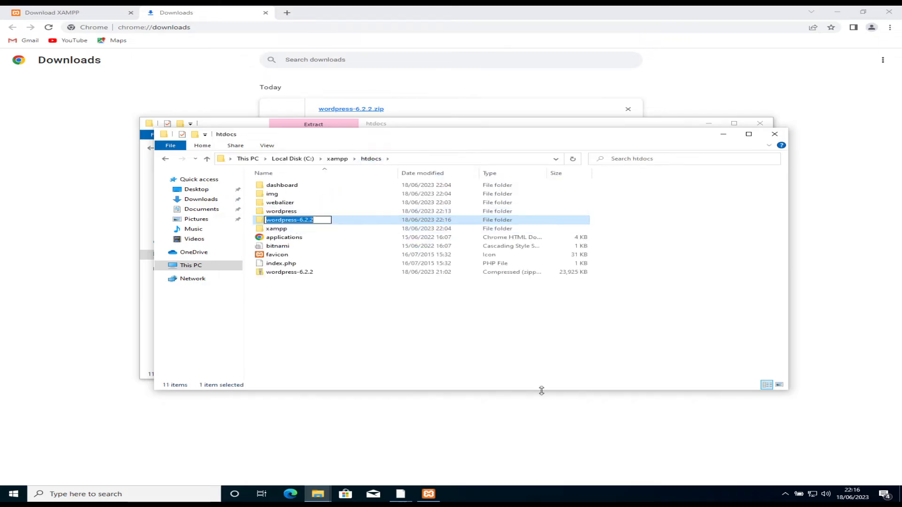
pyautogui.press('BackSpace')
pyautogui.press('Escape')
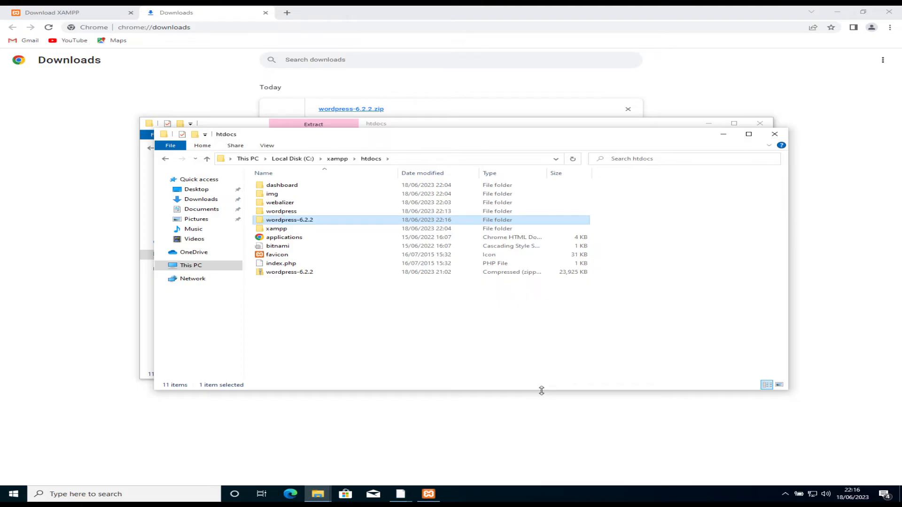
pyautogui.hotkey('shift', 'Delete')
pyautogui.press('Return')
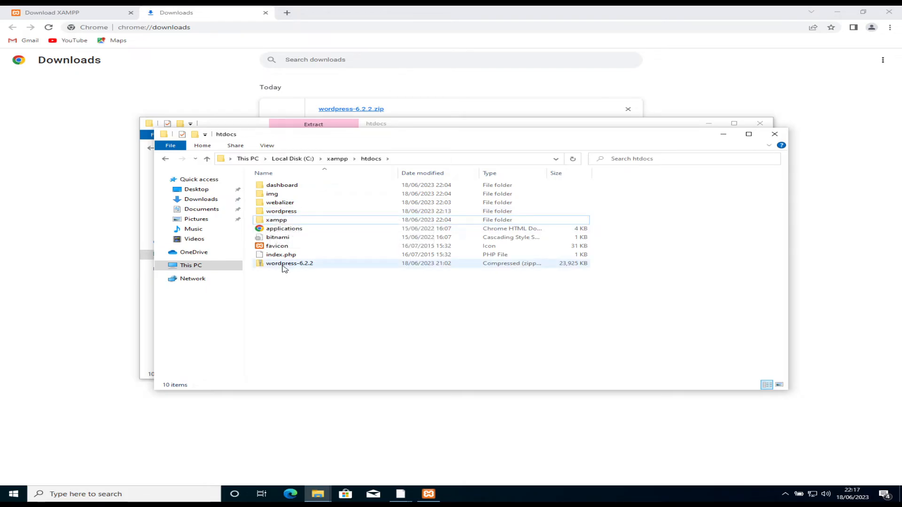
pyautogui.doubleClick(271, 212)
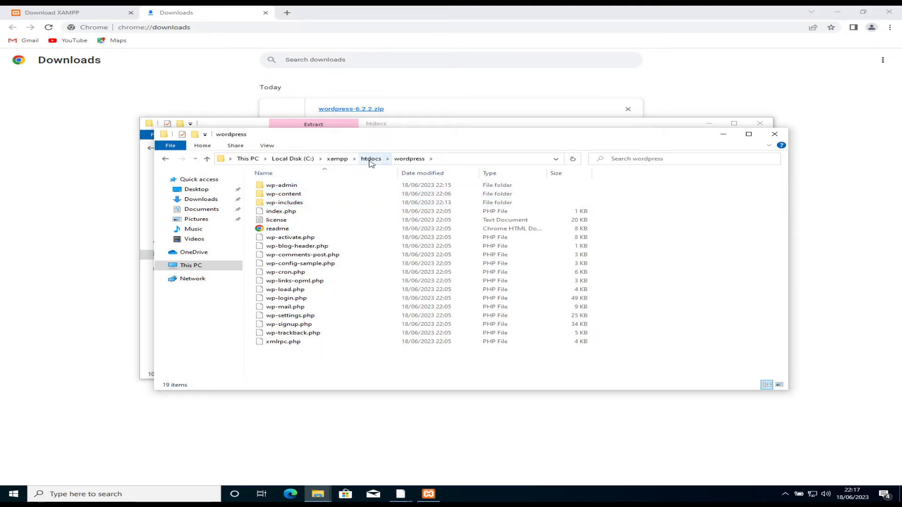
# Step: Load localhost in Chrome to reach the XAMPP for Windows 8.2.4 dashboard
pyautogui.click(239, 28)
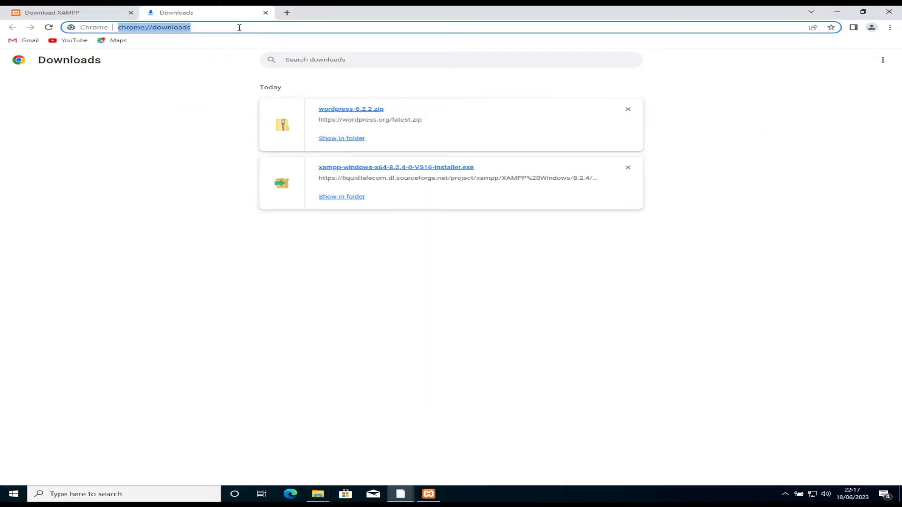
pyautogui.write('loclahot')
pyautogui.press('BackSpace')
pyautogui.press('BackSpace')
pyautogui.press('BackSpace')
pyautogui.press('BackSpace')
pyautogui.press('BackSpace')
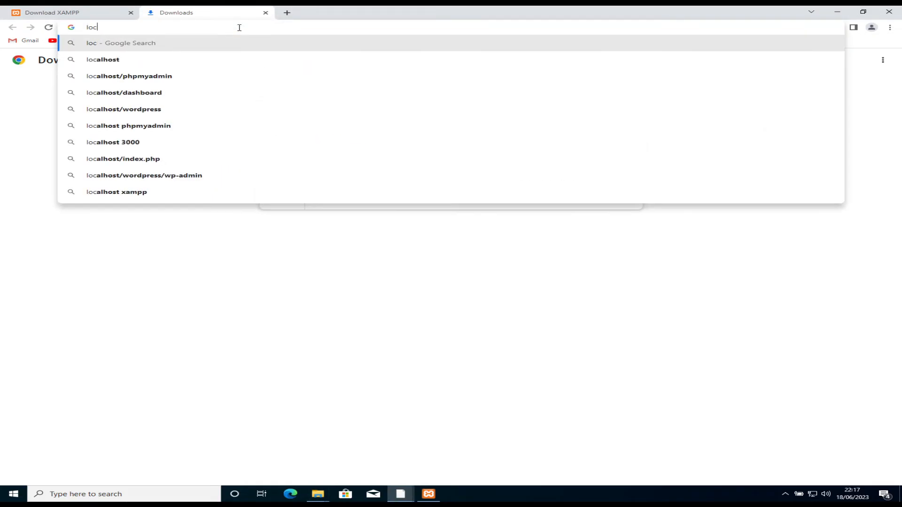
pyautogui.write('al')
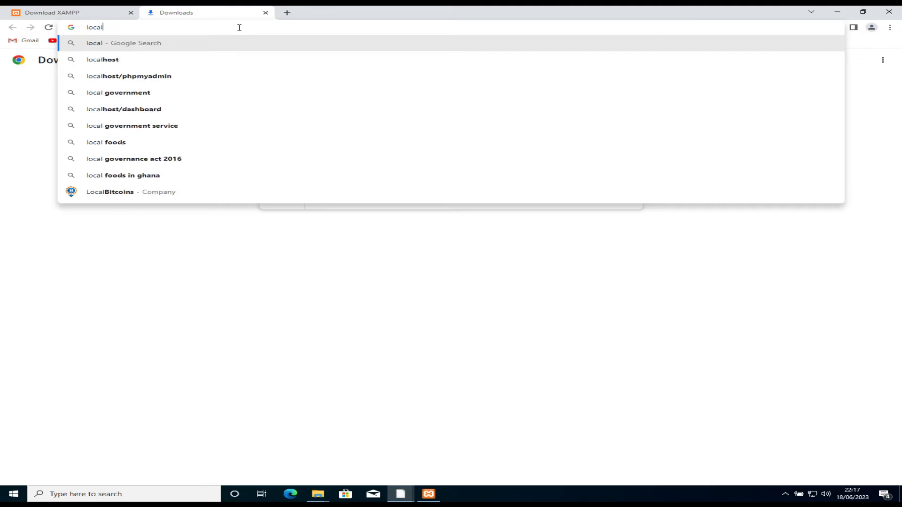
pyautogui.write('host')
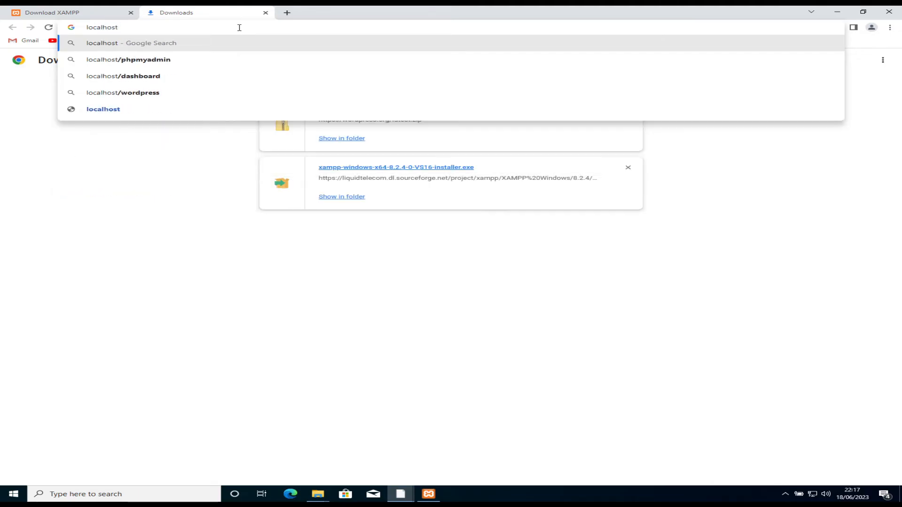
pyautogui.press('Return')
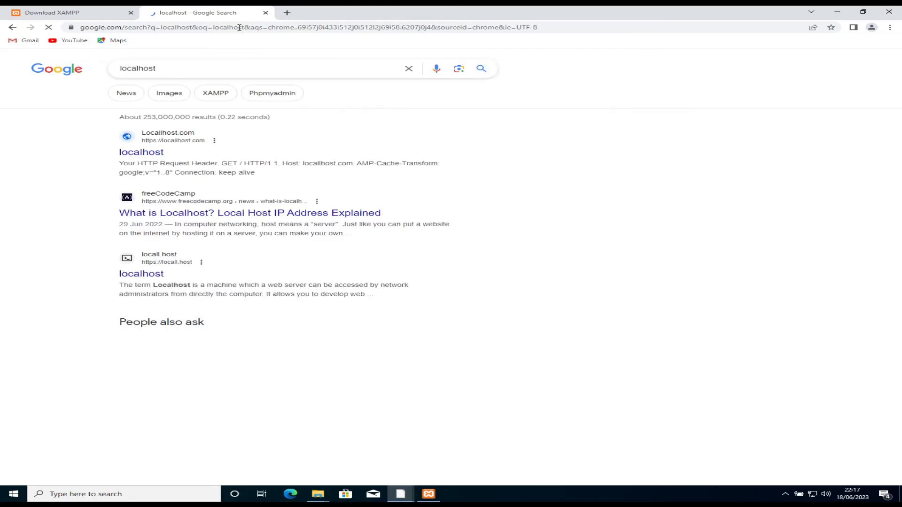
pyautogui.click(239, 28)
pyautogui.write('loca')
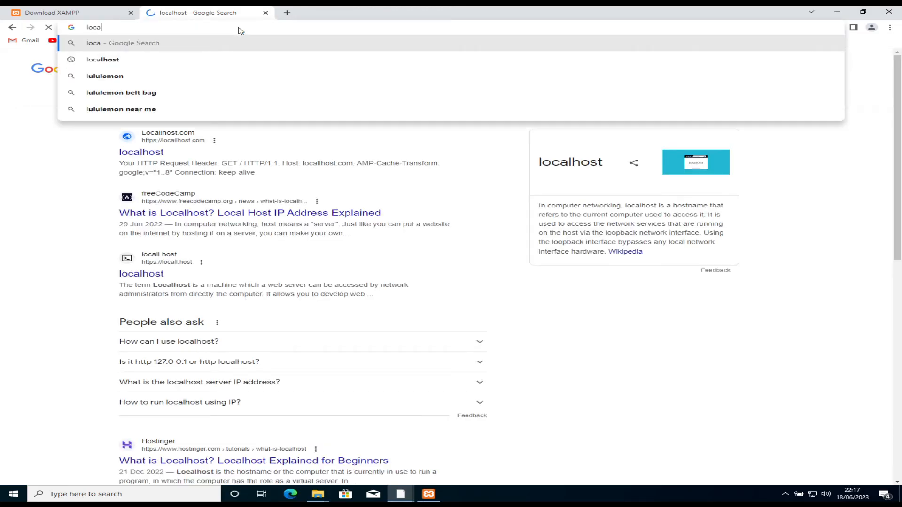
pyautogui.write('lhost')
pyautogui.press('Return')
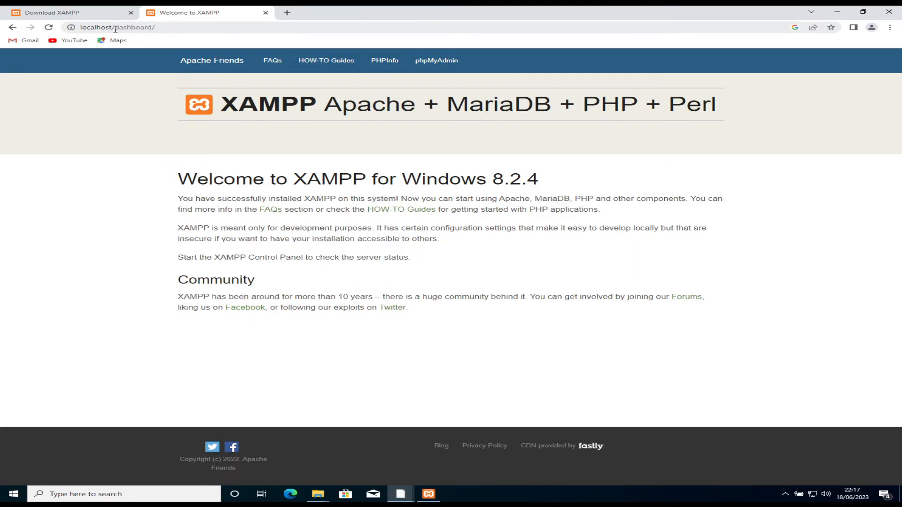
pyautogui.click(317, 493)
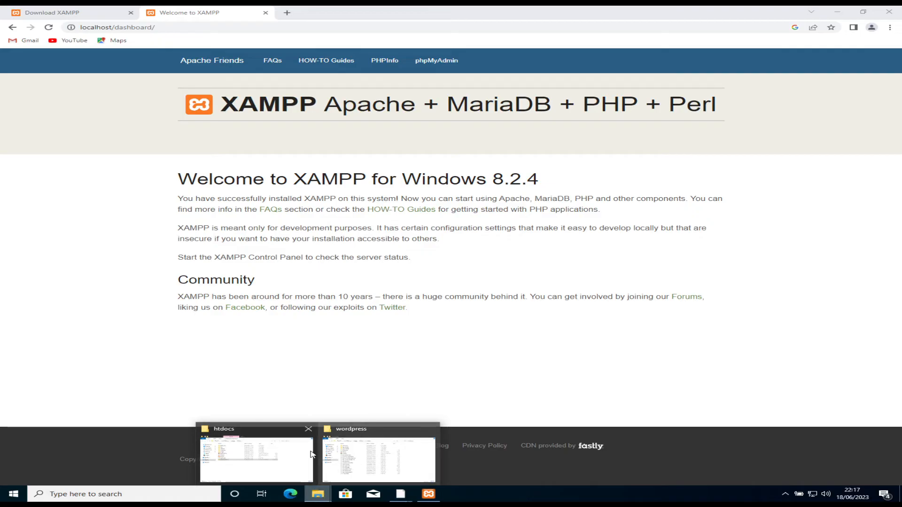
pyautogui.click(292, 454)
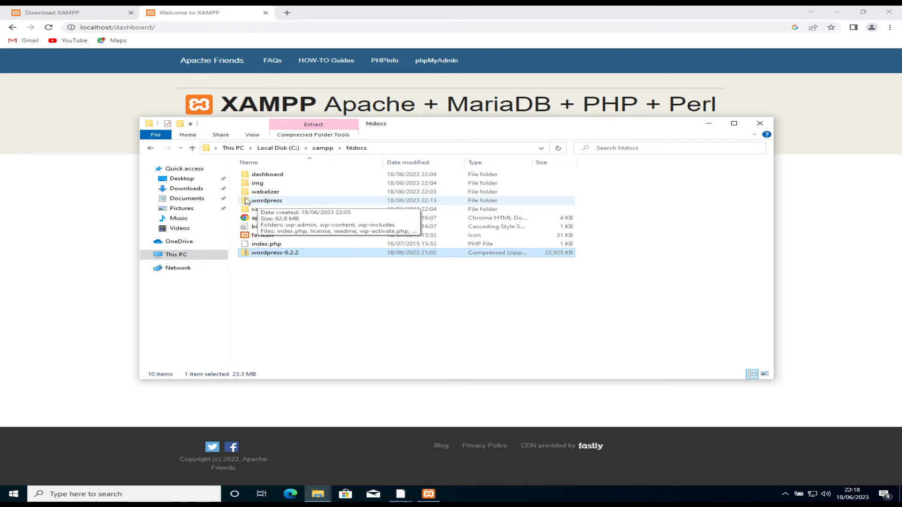
pyautogui.click(123, 26)
pyautogui.click(122, 28)
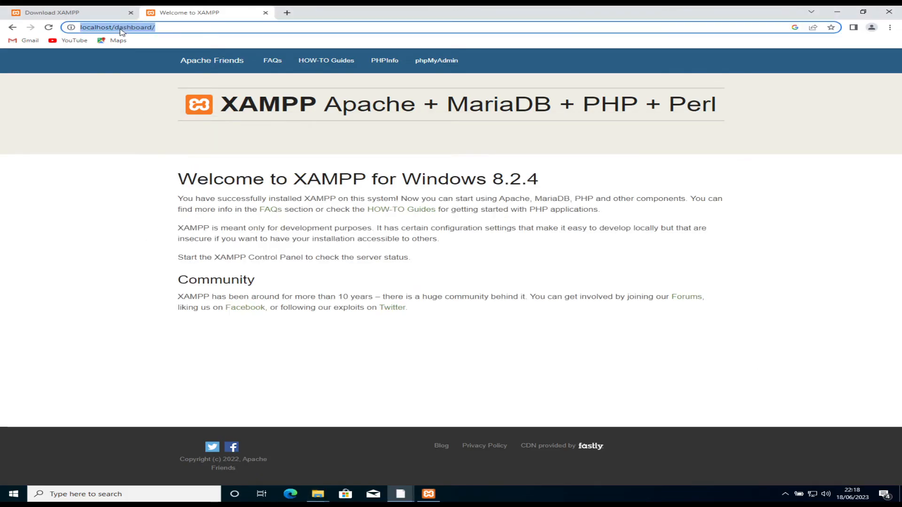
pyautogui.click(121, 29)
pyautogui.doubleClick(122, 29)
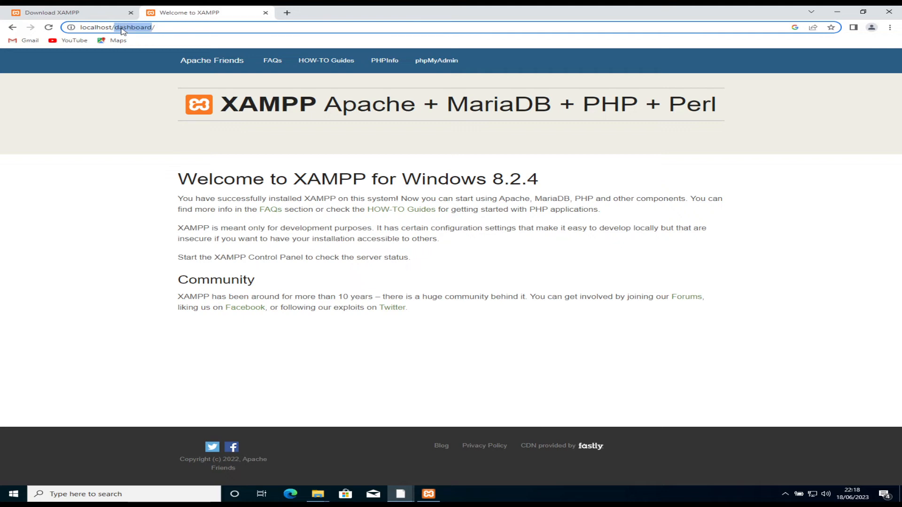
pyautogui.click(217, 62)
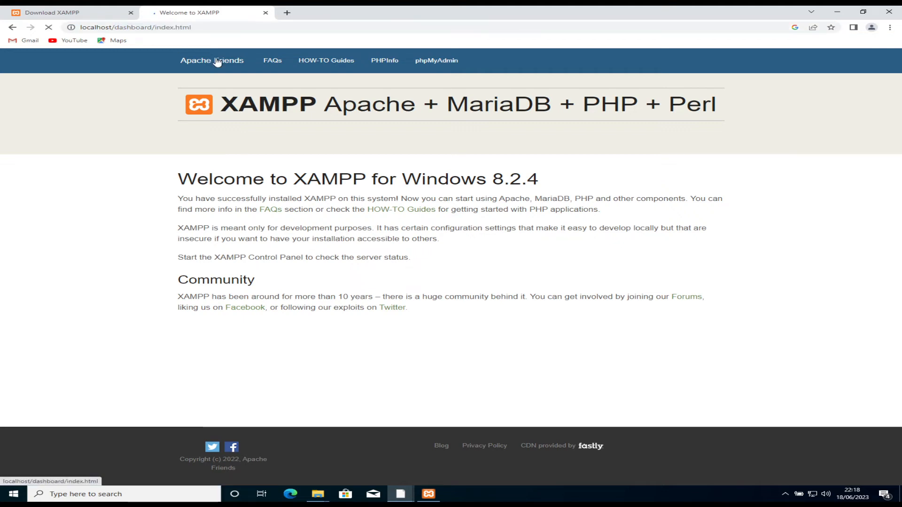
pyautogui.click(124, 29)
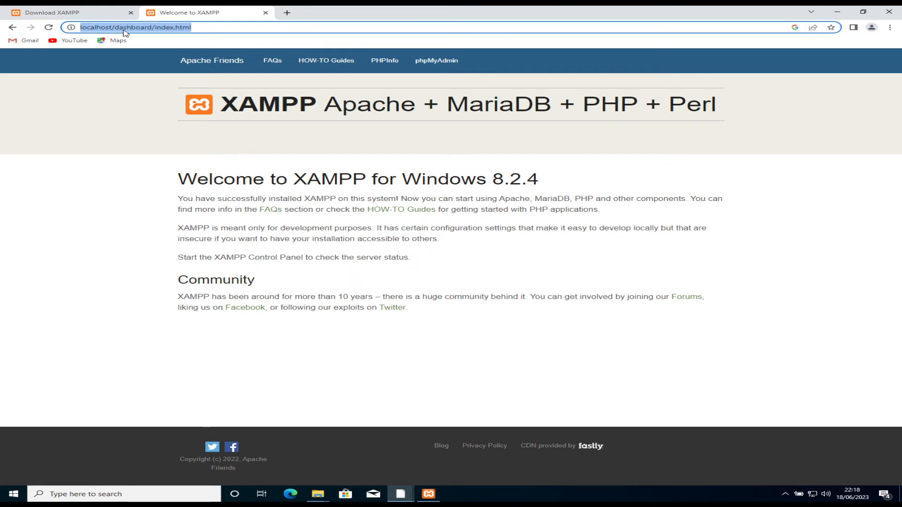
# Step: Load localhost/wordpress from Chrome's address bar
pyautogui.write('loalhos')
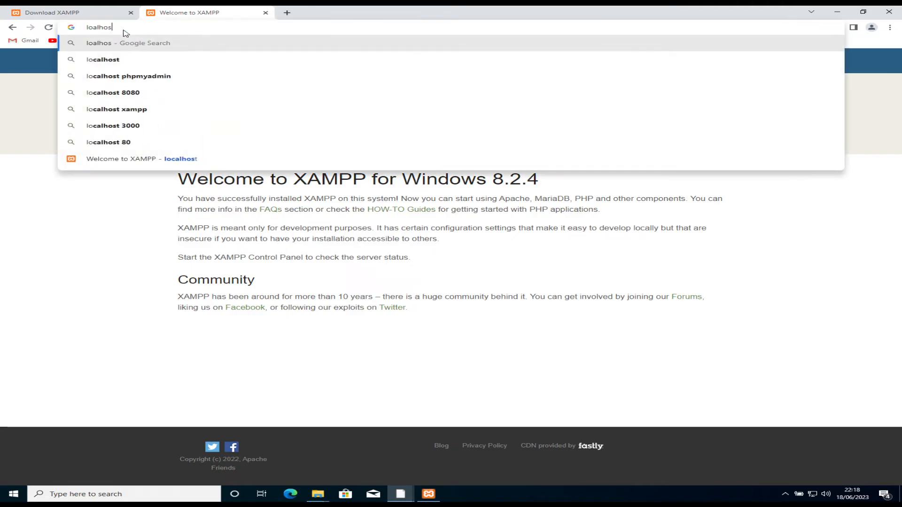
pyautogui.press('BackSpace')
pyautogui.press('BackSpace')
pyautogui.press('BackSpace')
pyautogui.press('BackSpace')
pyautogui.press('BackSpace')
pyautogui.write('calhost/')
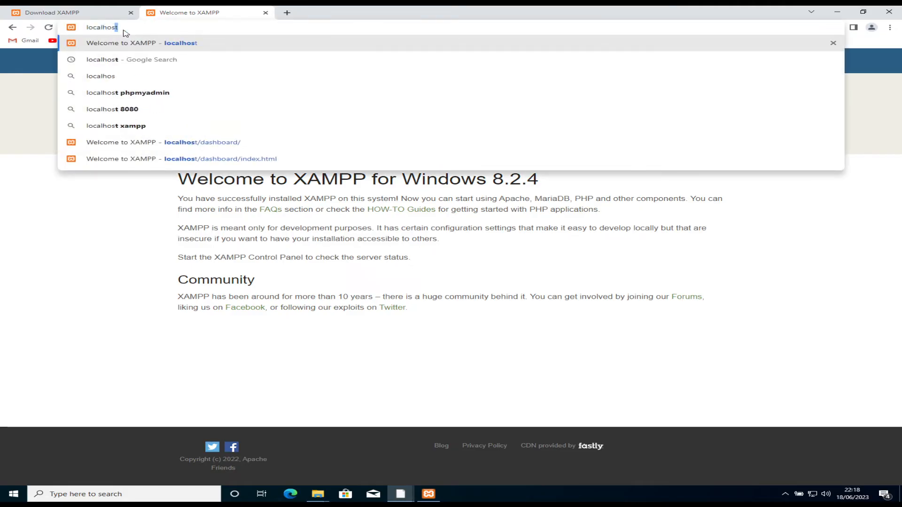
pyautogui.write('rd')
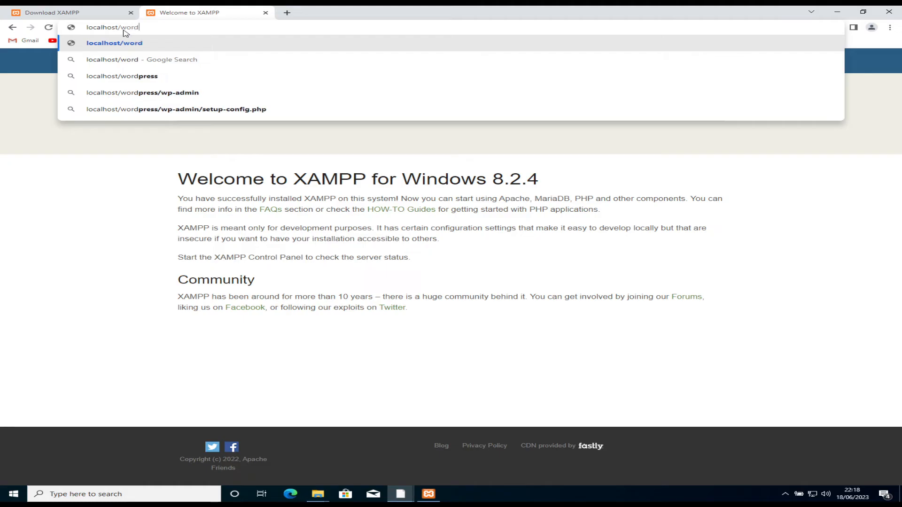
pyautogui.write('press')
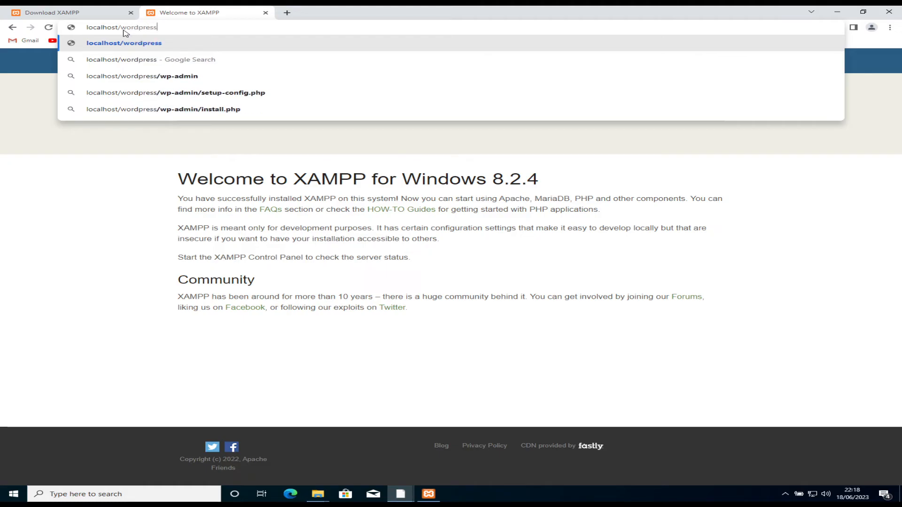
pyautogui.press('Return')
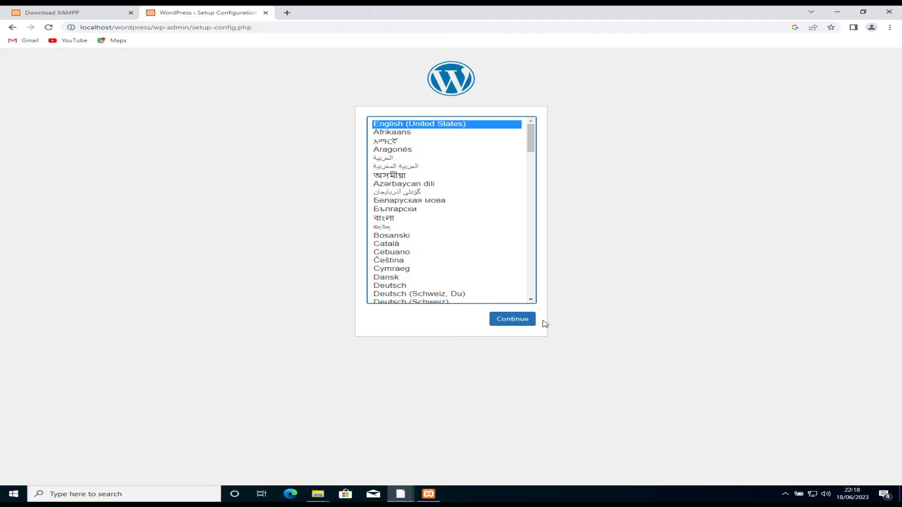
# Step: Continue the setup in English (United States), then open a new blank browser tab
pyautogui.click(524, 320)
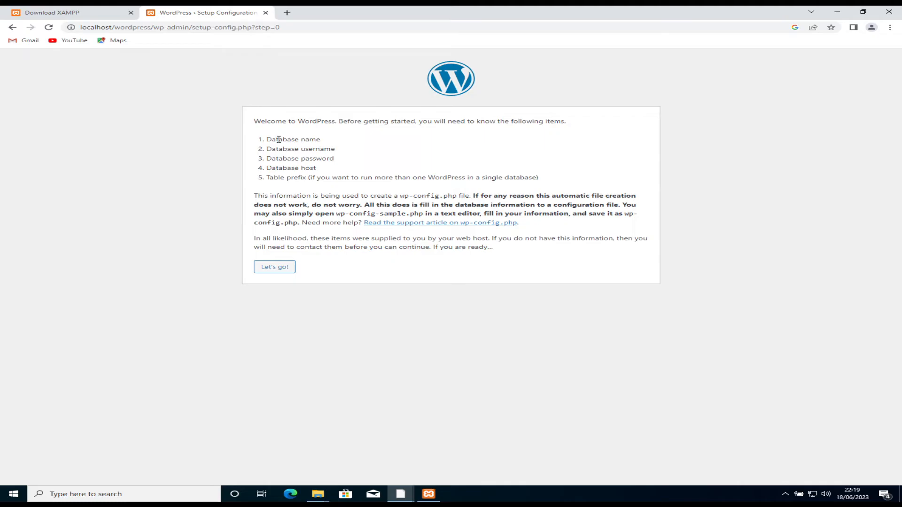
pyautogui.click(287, 13)
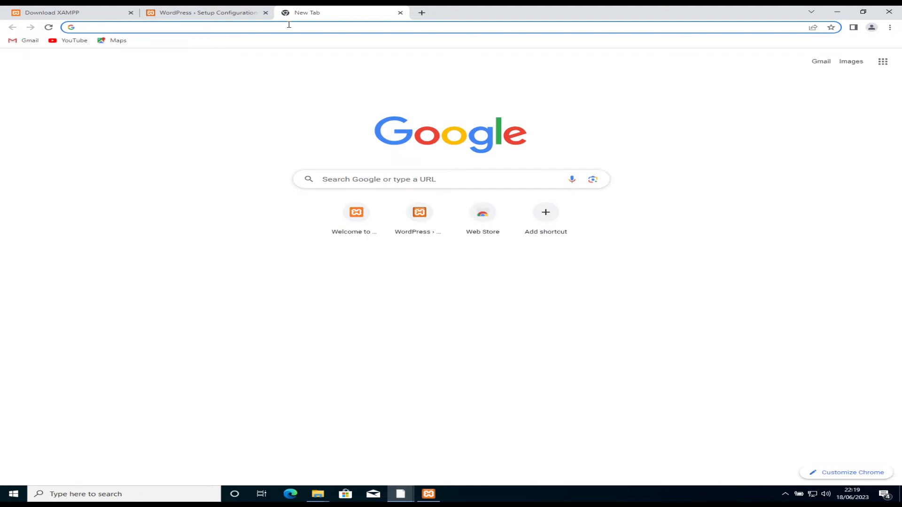
pyautogui.click(436, 501)
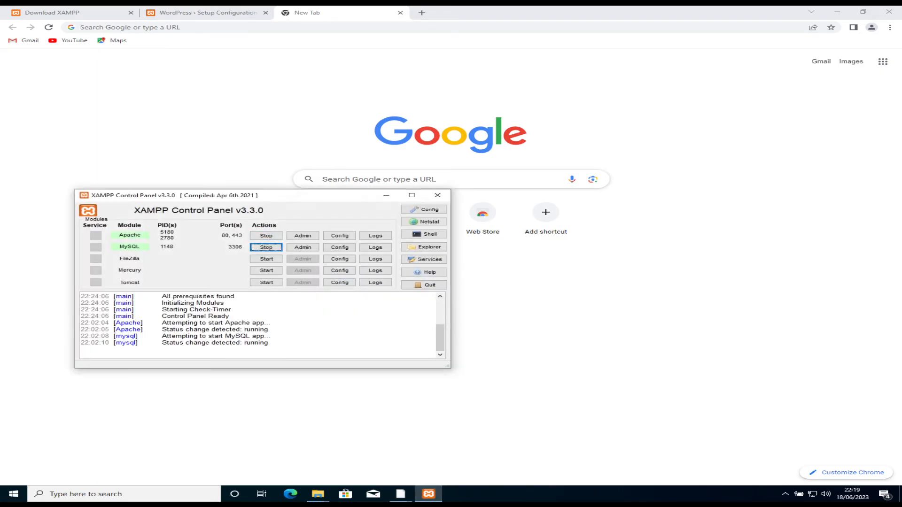
pyautogui.click(233, 27)
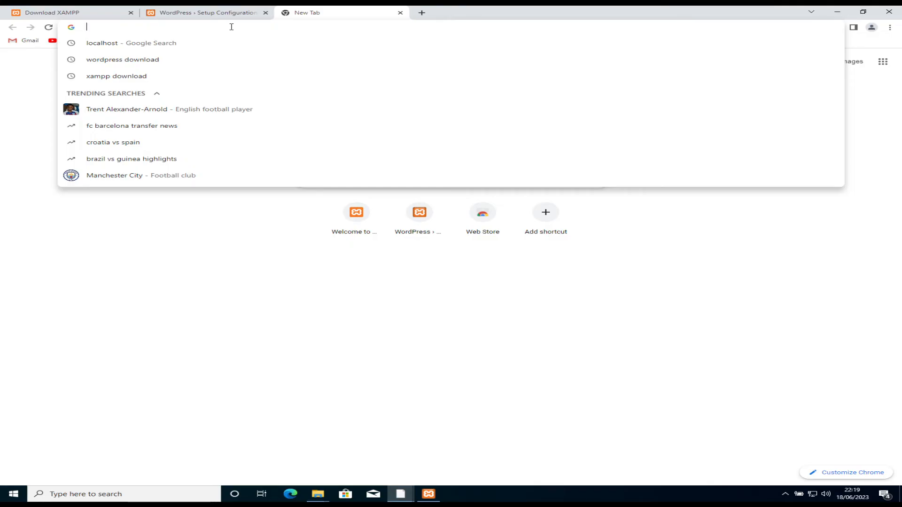
# Step: Go to localhost/phpmyadmin in the new tab
pyautogui.write('lo')
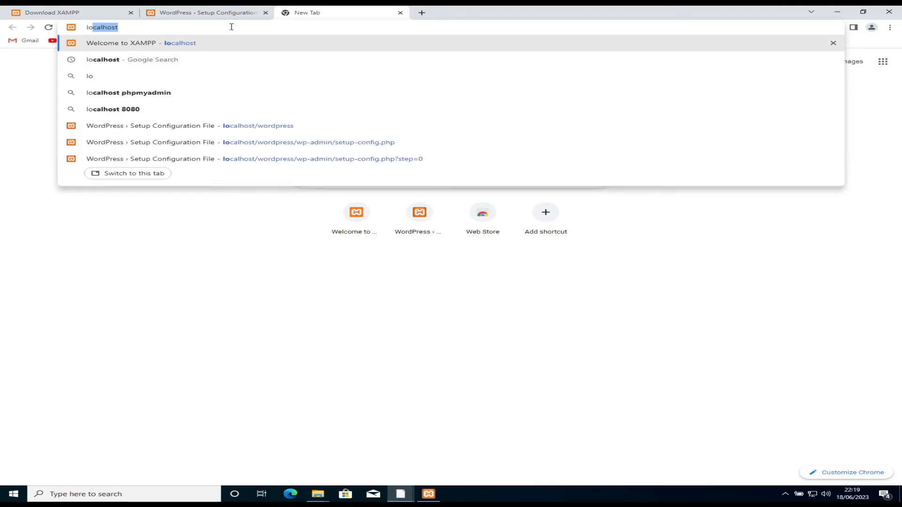
pyautogui.write('calhost/')
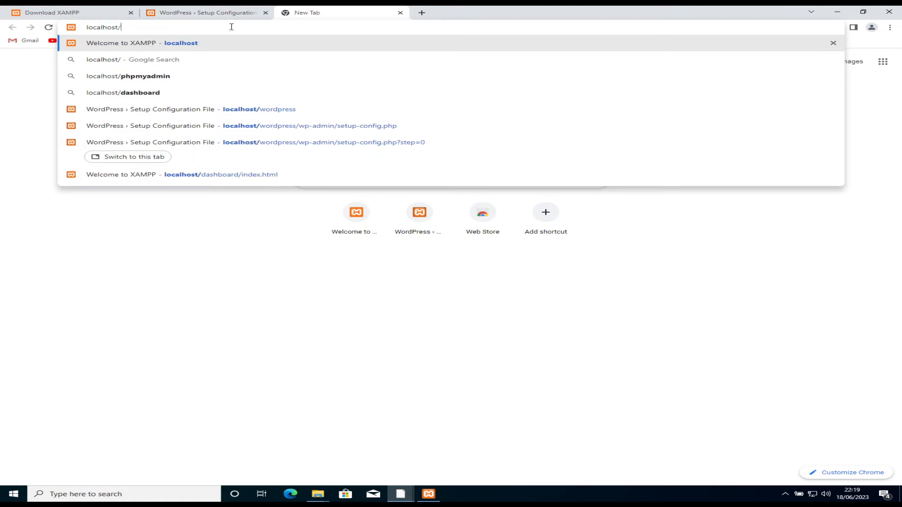
pyautogui.write('phpmyadmin')
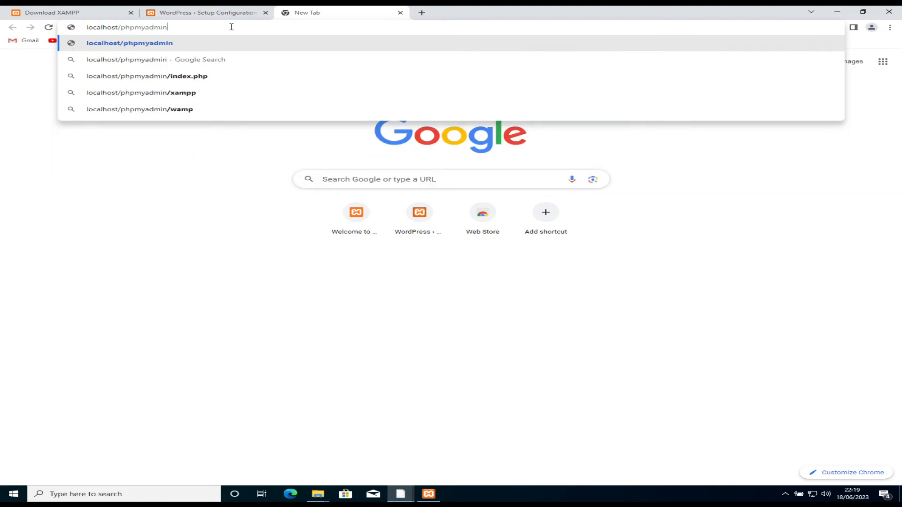
pyautogui.press('Return')
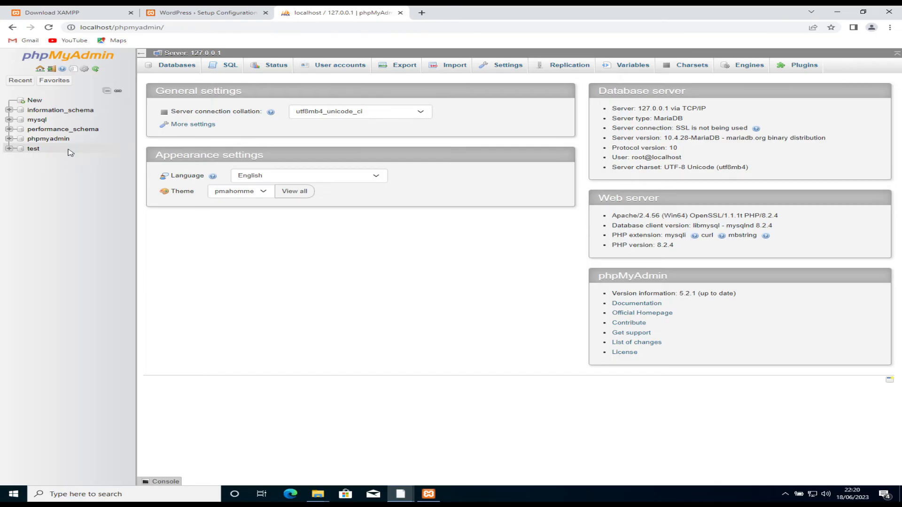
# Step: Create an empty database named 'wordpress' from phpMyAdmin's New page
pyautogui.click(35, 101)
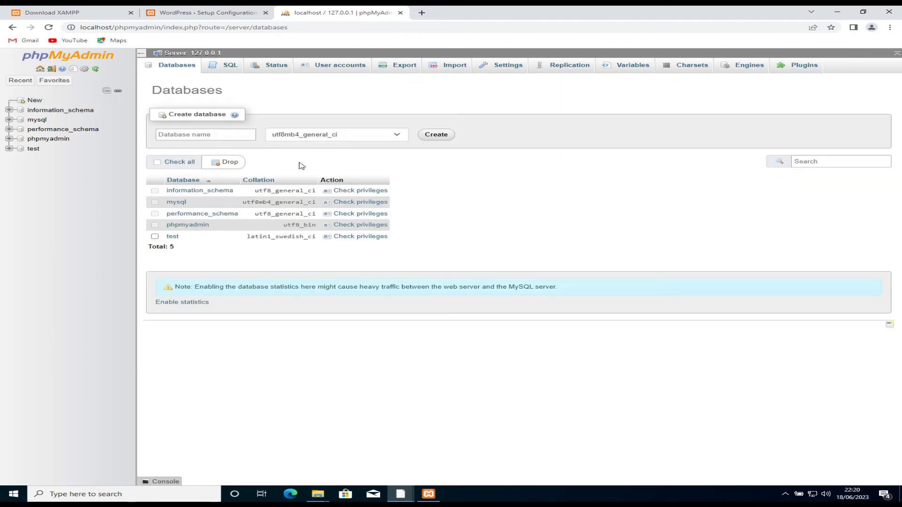
pyautogui.click(227, 139)
pyautogui.write('word')
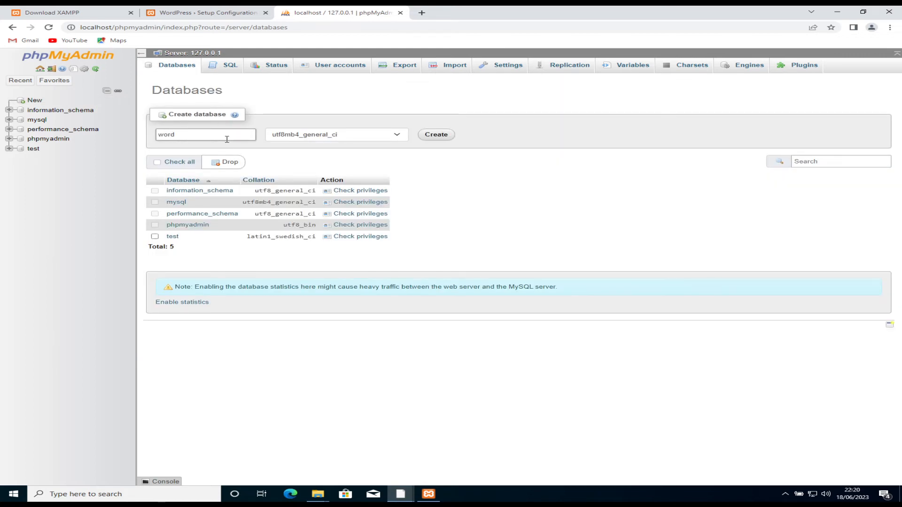
pyautogui.write('press')
pyautogui.press('Return')
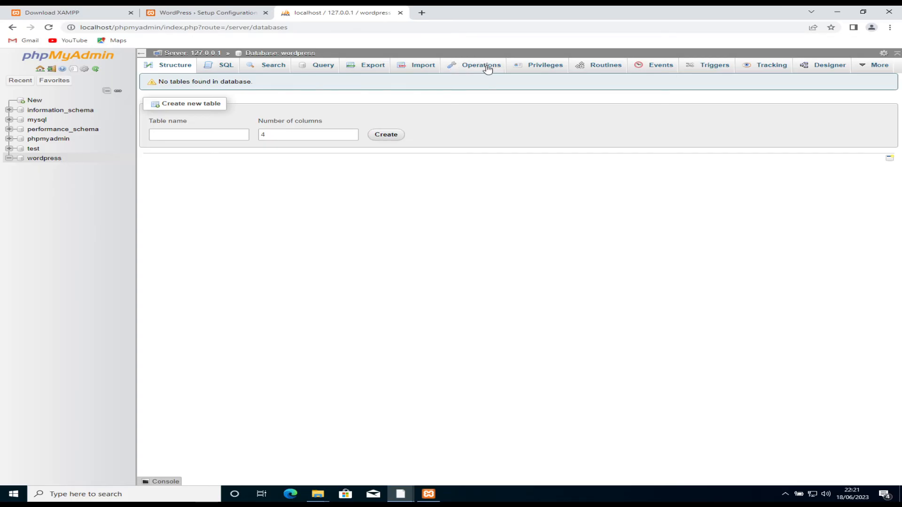
pyautogui.click(535, 67)
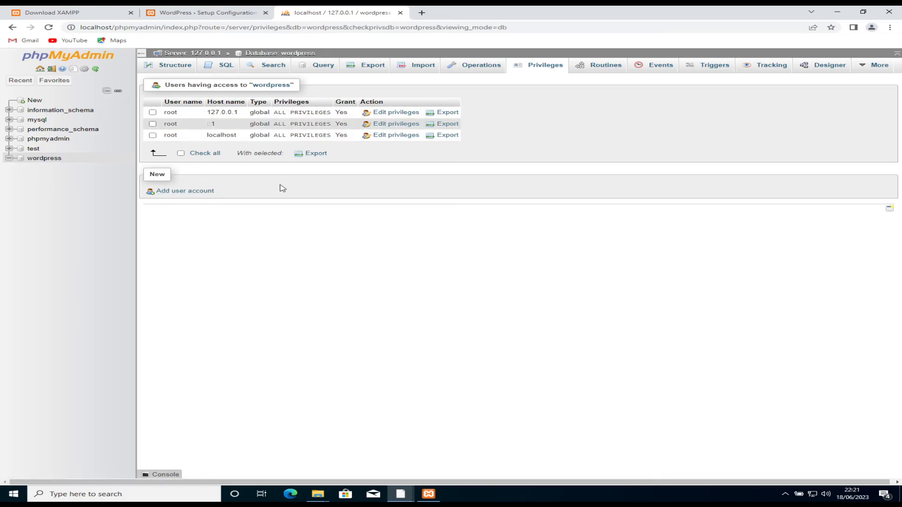
pyautogui.click(43, 160)
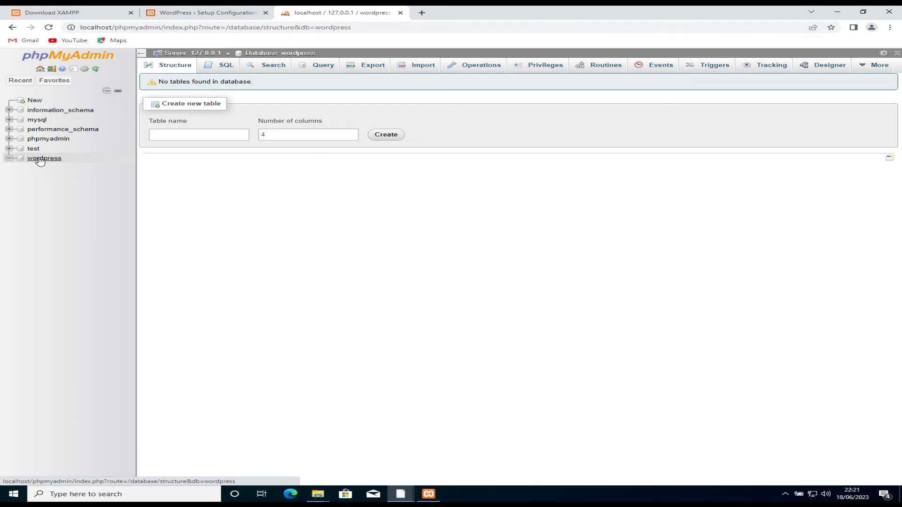
# Step: Submit database name wordpress, username root, an empty password and host localhost
pyautogui.click(249, 14)
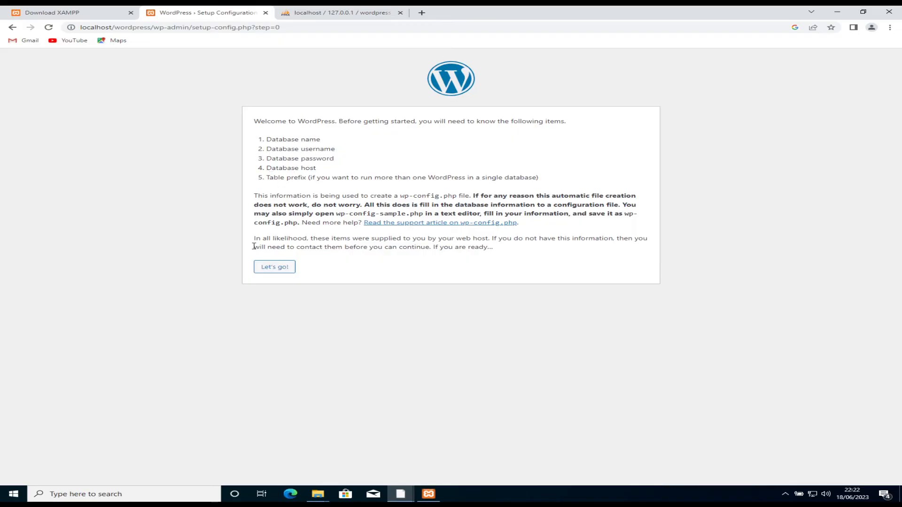
pyautogui.click(260, 269)
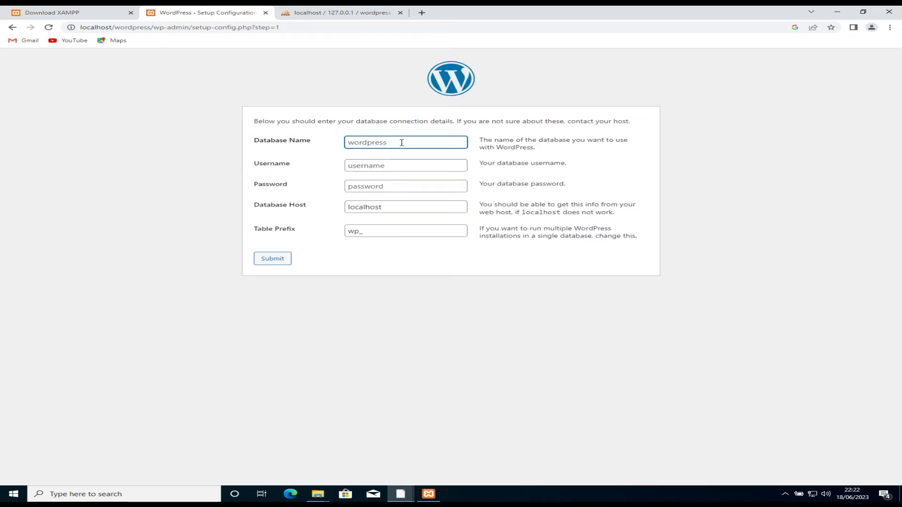
pyautogui.write('wordpress')
pyautogui.press('Tab')
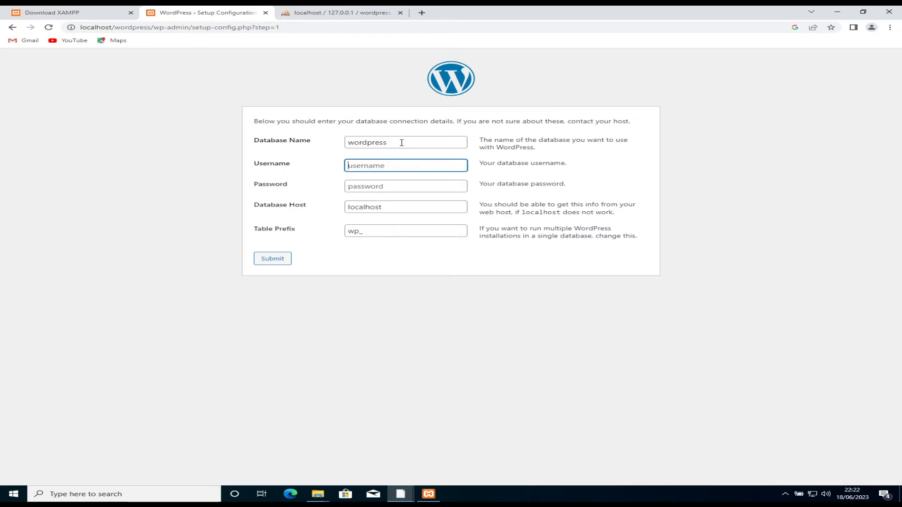
pyautogui.write('root')
pyautogui.press('Tab')
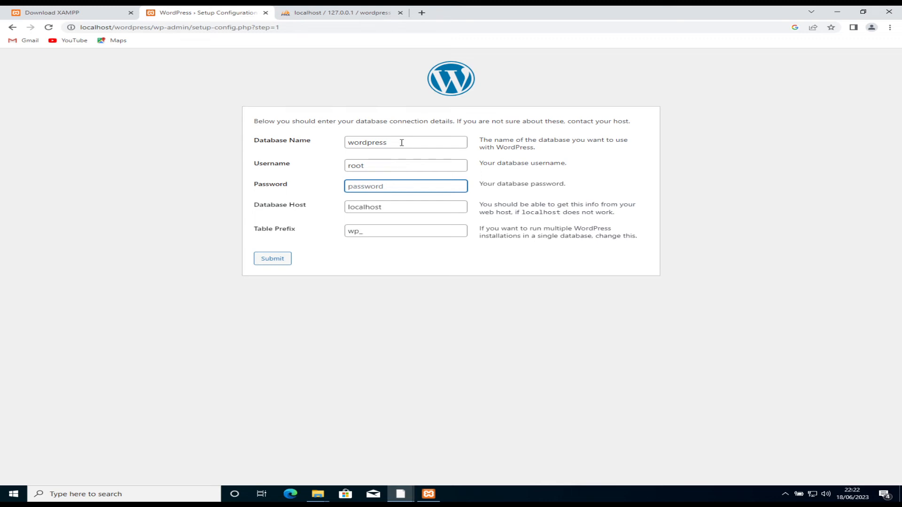
pyautogui.click(388, 206)
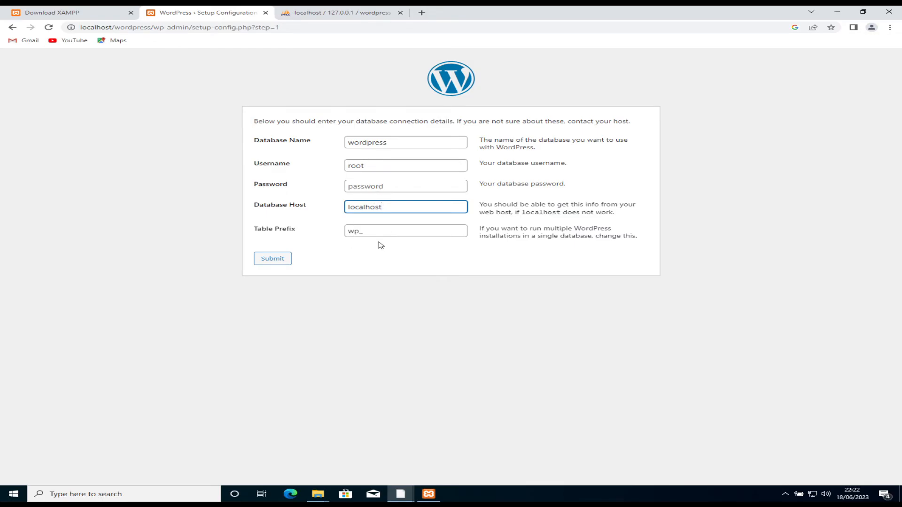
pyautogui.click(285, 262)
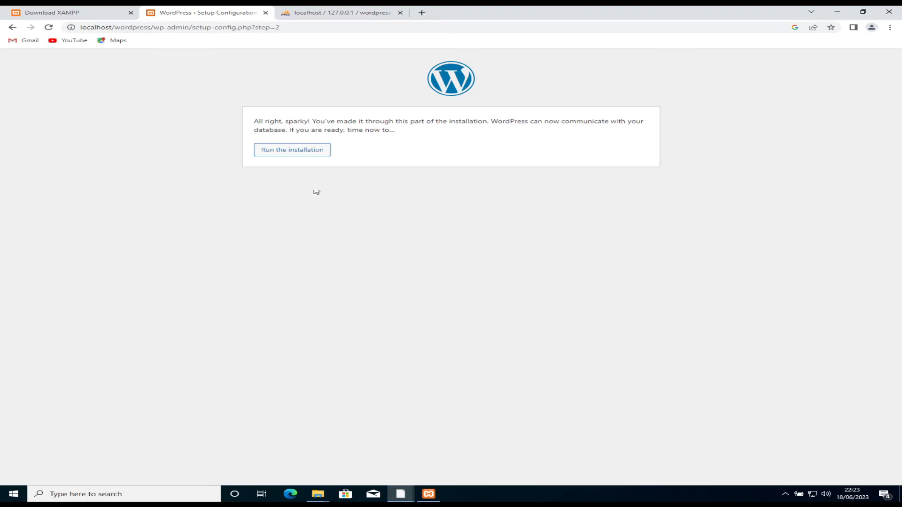
# Step: Run the installation and set the site title to 'Wordpress Website'
pyautogui.click(295, 152)
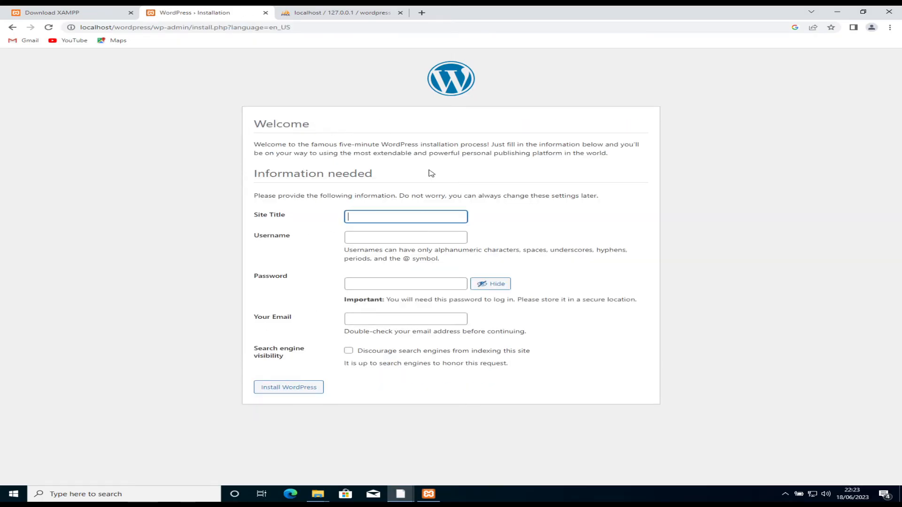
pyautogui.click(397, 215)
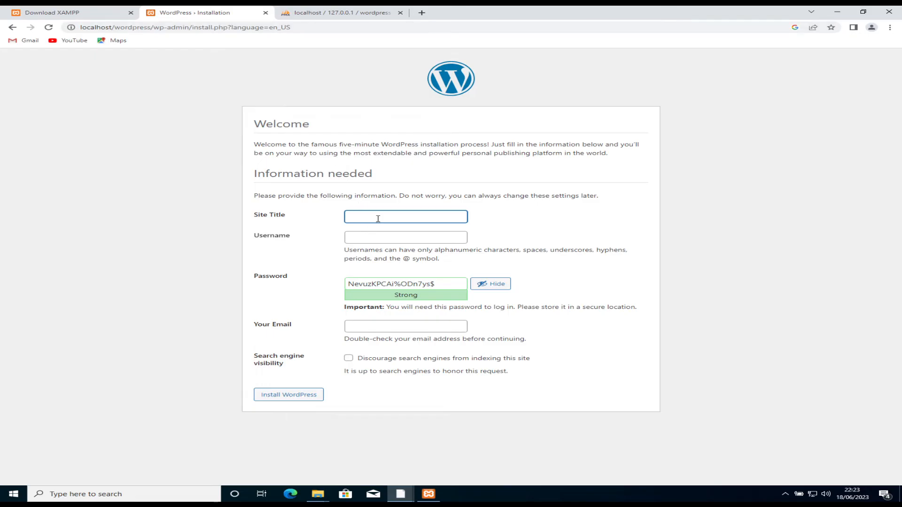
pyautogui.write('Wordpress Website')
pyautogui.press('Tab')
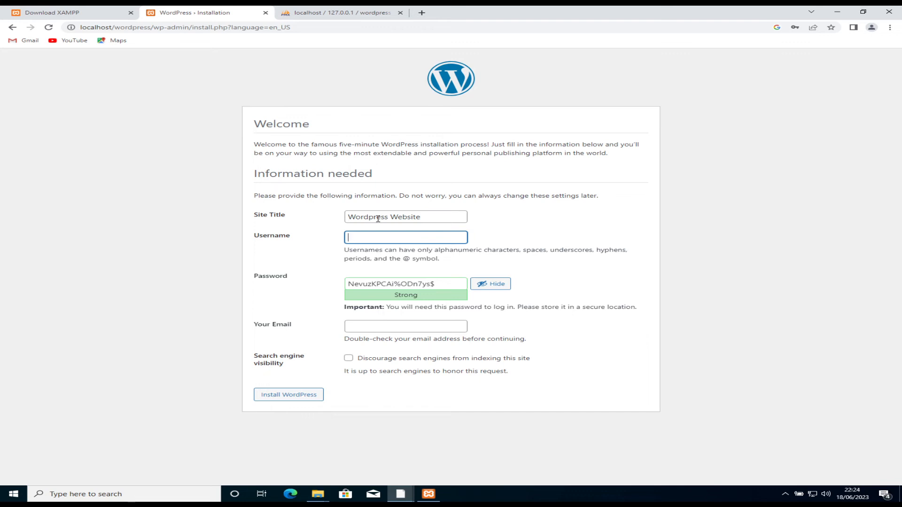
# Step: Enter admin username administrator, a confirmed weak password, and an email value
pyautogui.write('administrator')
pyautogui.press('Tab')
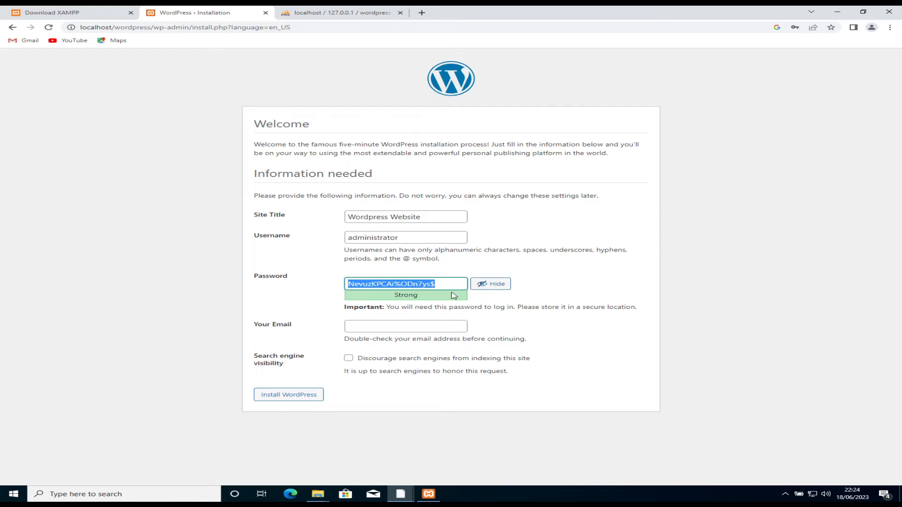
pyautogui.write('1234567')
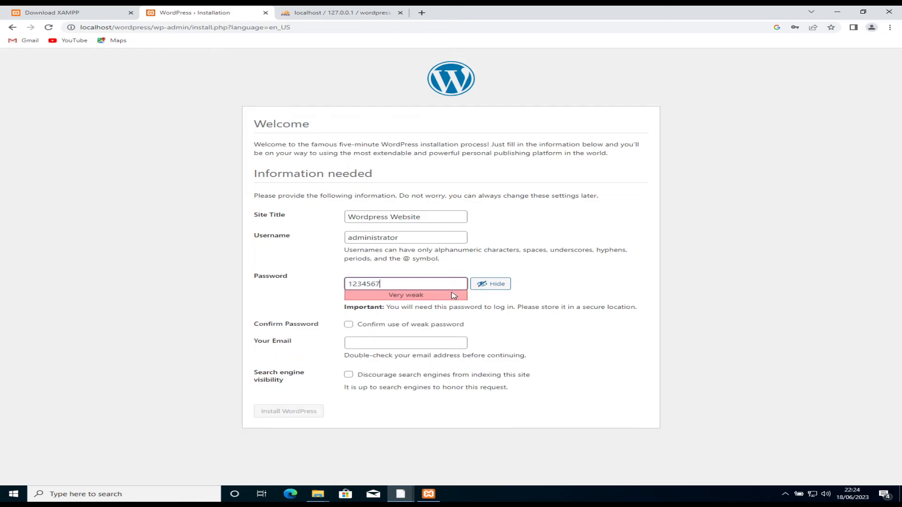
pyautogui.write('89')
pyautogui.click(371, 330)
pyautogui.click(363, 346)
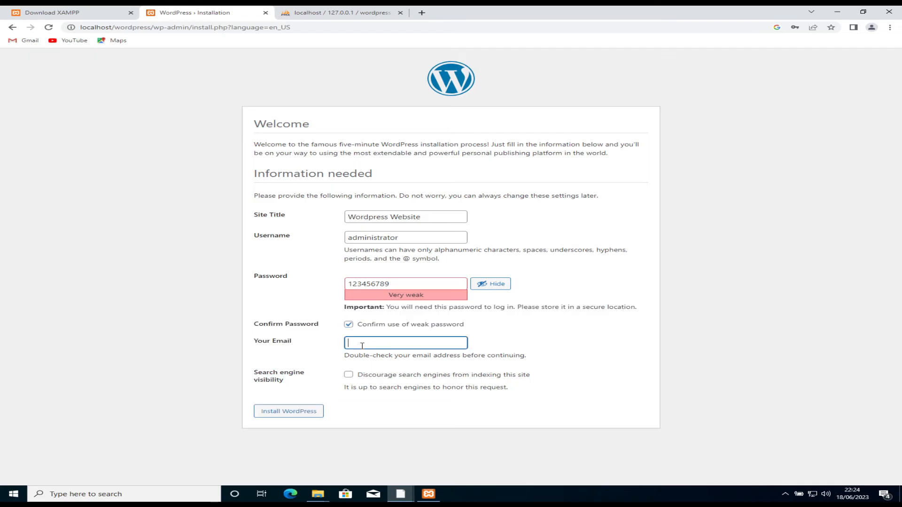
pyautogui.write('1234567890')
pyautogui.click(437, 284)
pyautogui.write('0')
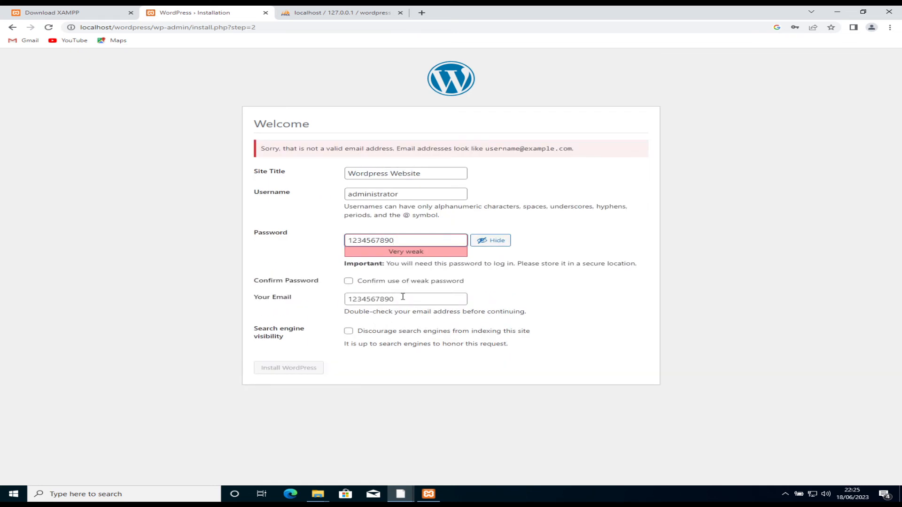
# Step: Replace the rejected email with a properly formatted email address
pyautogui.doubleClick(376, 301)
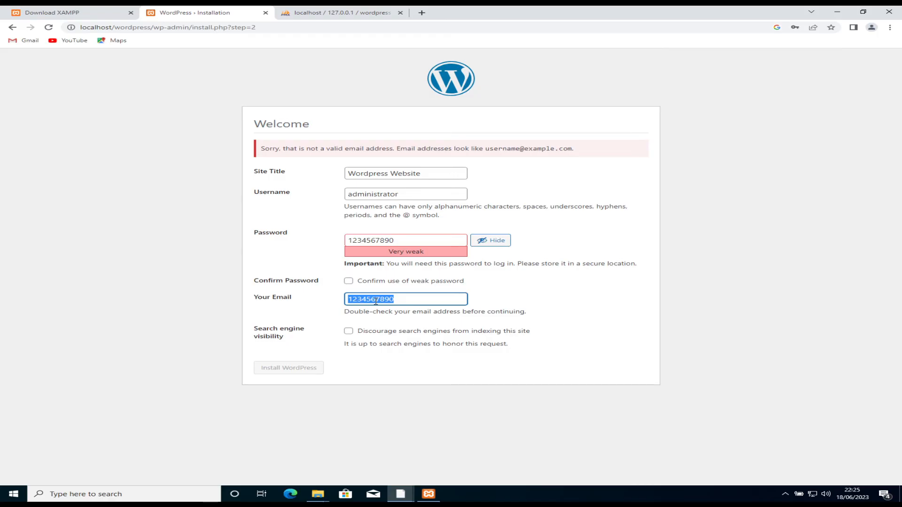
pyautogui.write('lar')
pyautogui.press('BackSpace')
pyautogui.press('BackSpace')
pyautogui.press('BackSpace')
pyautogui.write('im')
pyautogui.write(' a')
pyautogui.press('BackSpace')
pyautogui.press('BackSpace')
pyautogui.write('"')
pyautogui.write('@ary')
pyautogui.write('ehand')
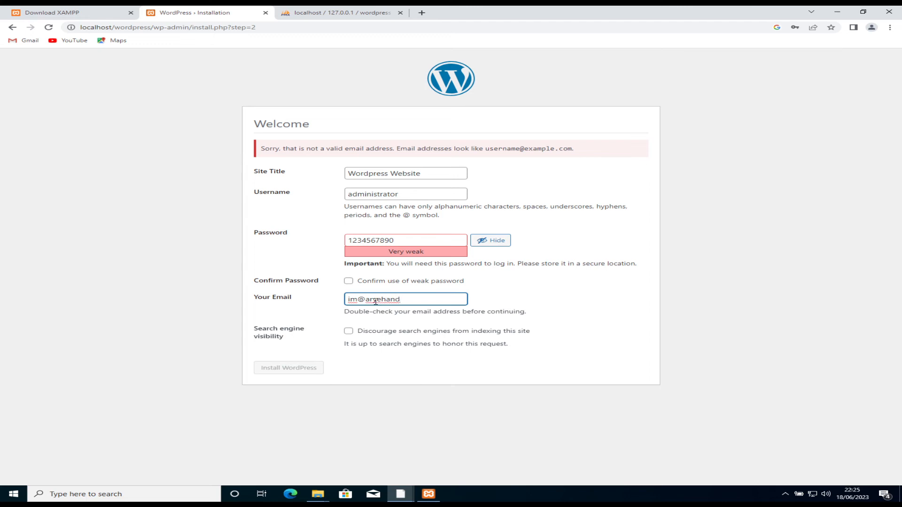
pyautogui.write('a')
pyautogui.press('BackSpace')
pyautogui.press('BackSpace')
pyautogui.press('BackSpace')
pyautogui.press('BackSpace')
pyautogui.press('BackSpace')
pyautogui.press('BackSpace')
pyautogui.press('BackSpace')
pyautogui.press('BackSpace')
pyautogui.press('BackSpace')
pyautogui.press('BackSpace')
pyautogui.press('BackSpace')
pyautogui.press('BackSpace')
pyautogui.write('me@me.com')
pyautogui.click(395, 359)
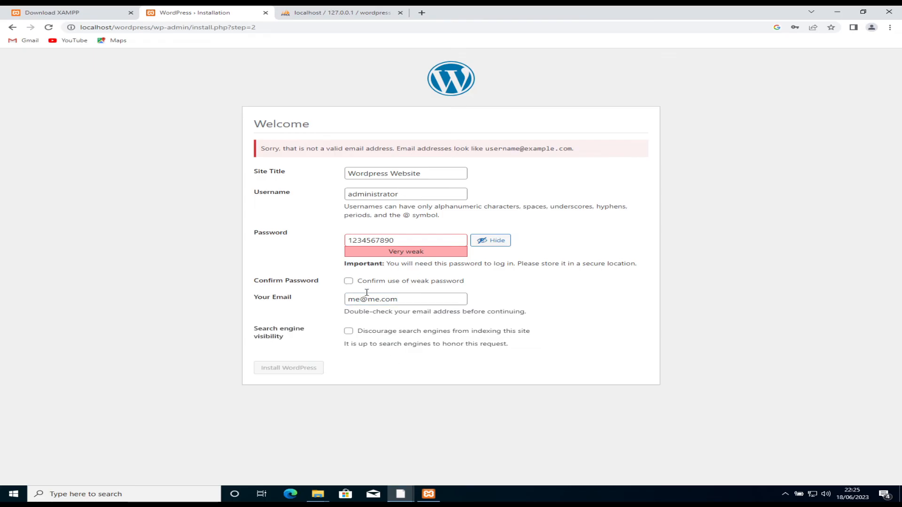
# Step: Reconfirm the weak password and submit Install WordPress
pyautogui.click(348, 281)
pyautogui.click(296, 369)
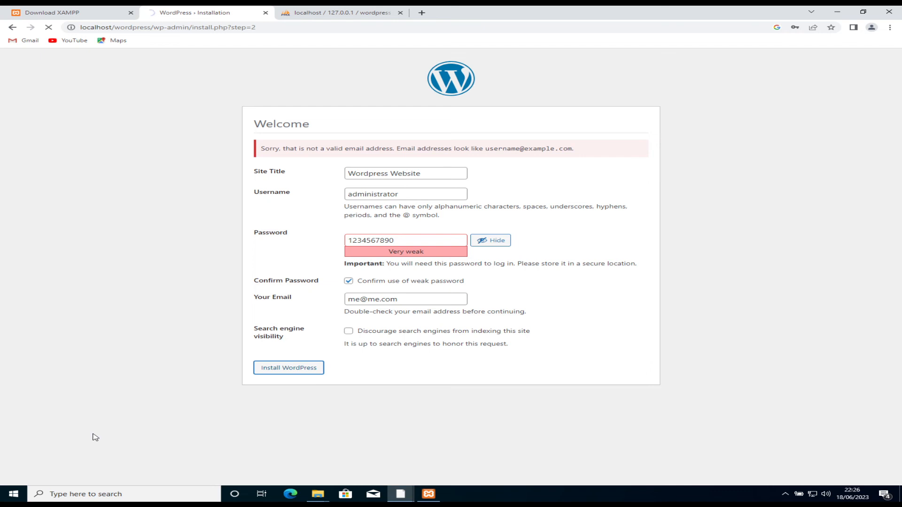
pyautogui.click(334, 11)
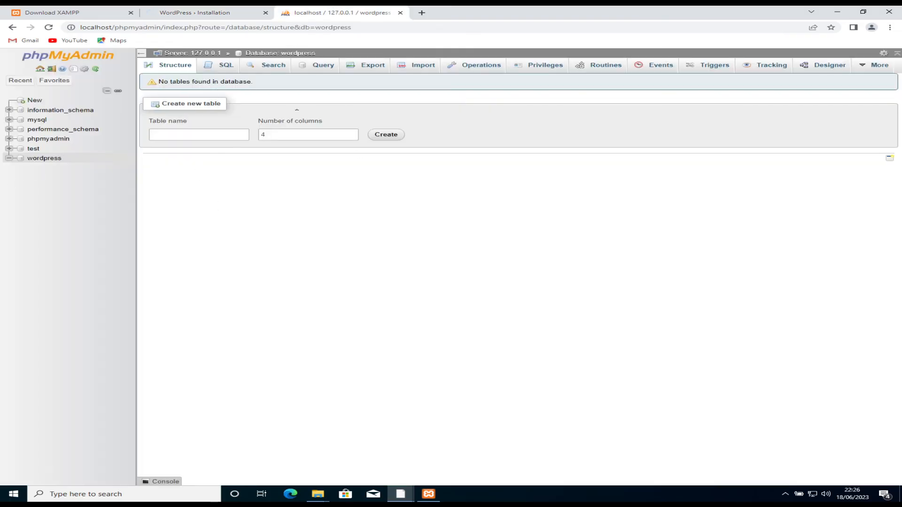
# Step: Refresh the wordpress database's table list, then return to the installation tab
pyautogui.click(44, 159)
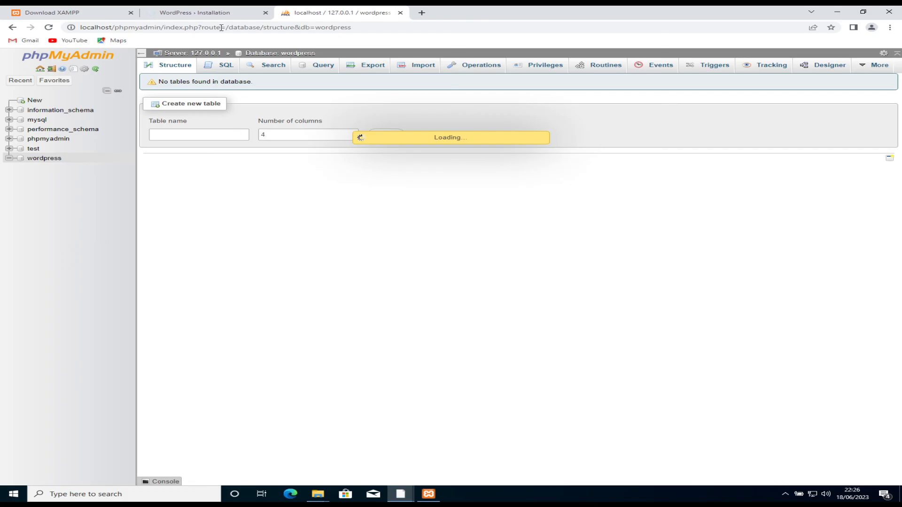
pyautogui.click(214, 14)
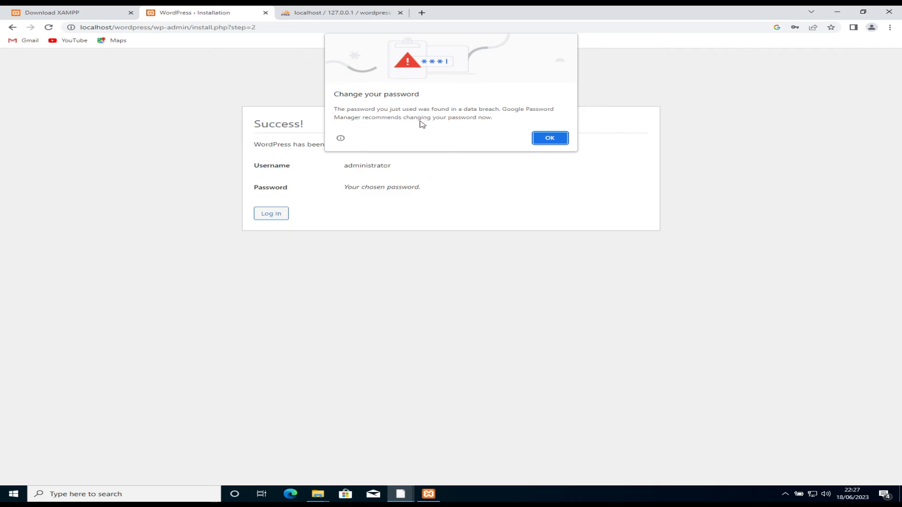
# Step: Dismiss Chrome's breach warning, decline saving the password, and proceed to Log In
pyautogui.click(559, 139)
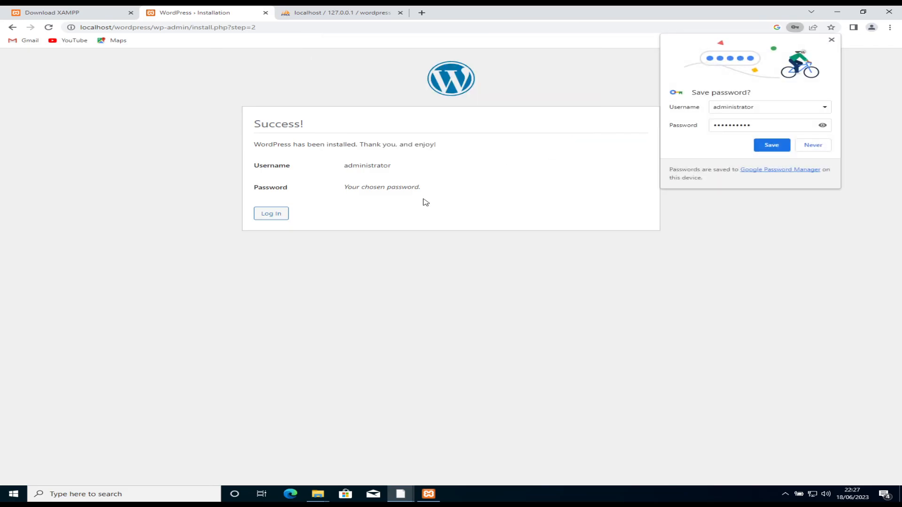
pyautogui.click(807, 146)
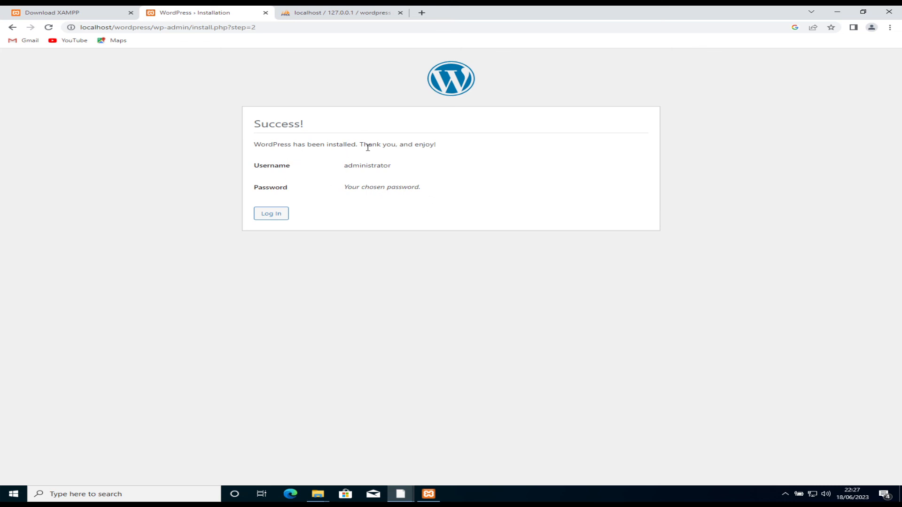
pyautogui.click(278, 217)
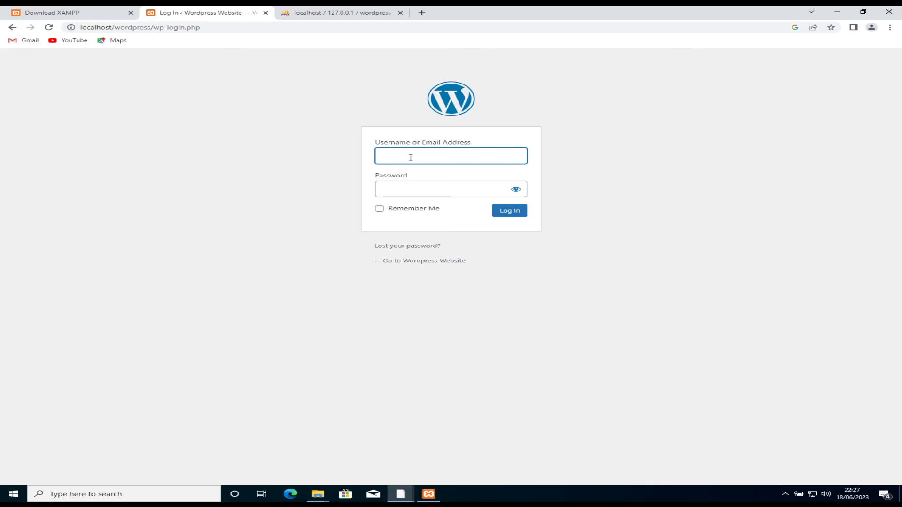
# Step: Sign in as administrator with the account password
pyautogui.write('admininis')
pyautogui.write('trat')
pyautogui.press('BackSpace')
pyautogui.press('BackSpace')
pyautogui.press('BackSpace')
pyautogui.press('BackSpace')
pyautogui.press('BackSpace')
pyautogui.press('BackSpace')
pyautogui.press('BackSpace')
pyautogui.write('strator')
pyautogui.press('Tab')
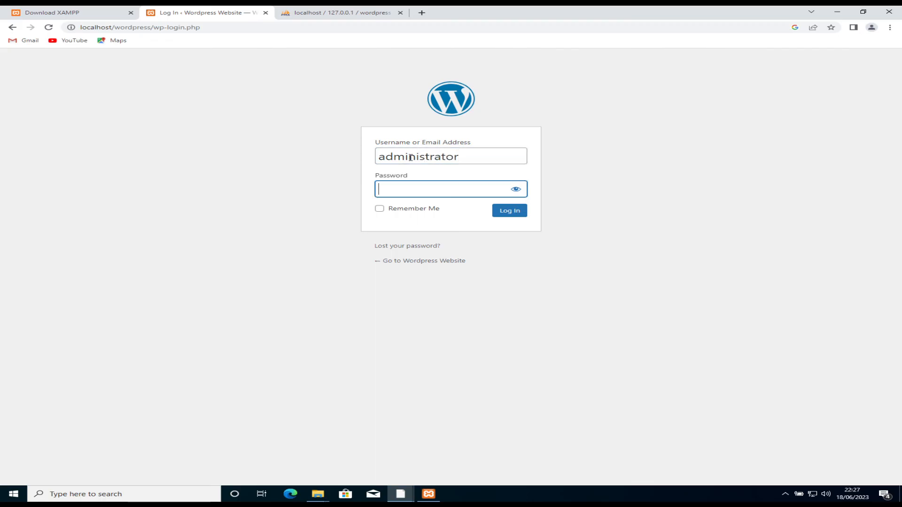
pyautogui.write('admin12345')
pyautogui.click(503, 213)
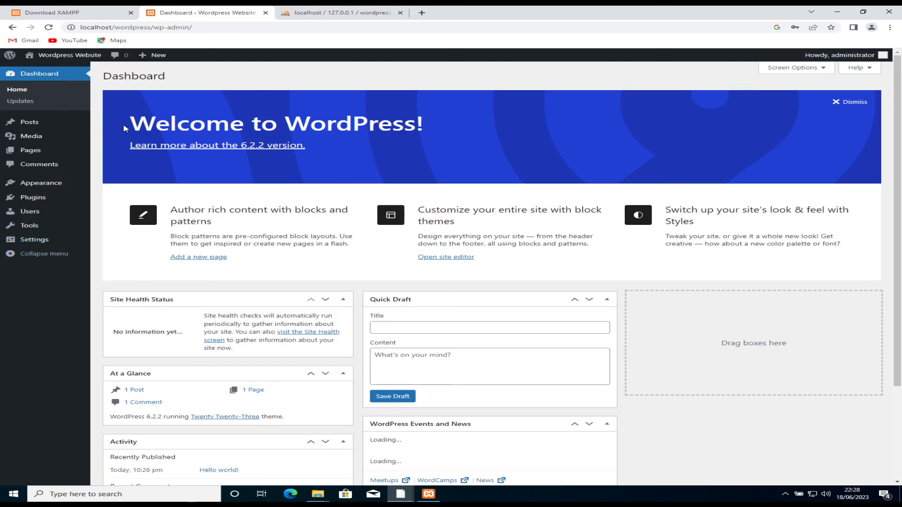
# Step: Bring up the admin bar's site-name menu to reach the Visit Site link
pyautogui.moveTo(54, 56)
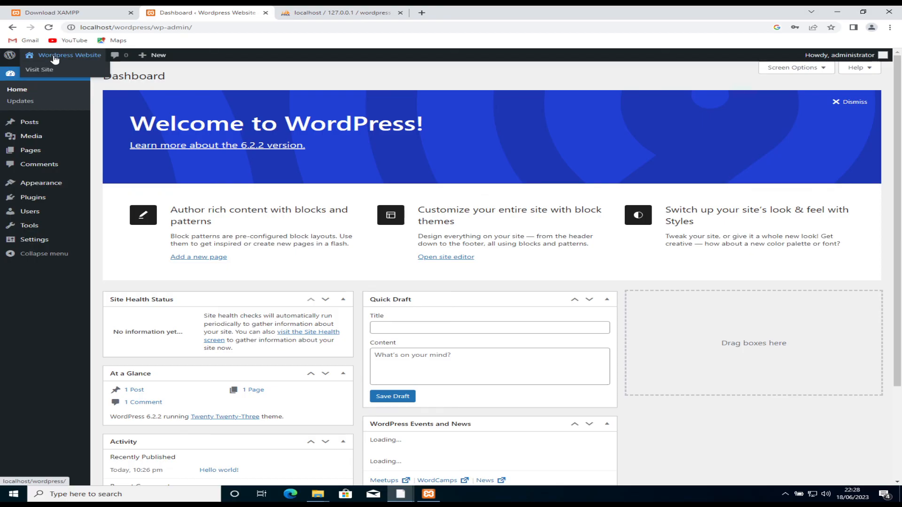
# Step: Open the Mindblown front-end homepage and browse down to its footer and back up
pyautogui.click(54, 57)
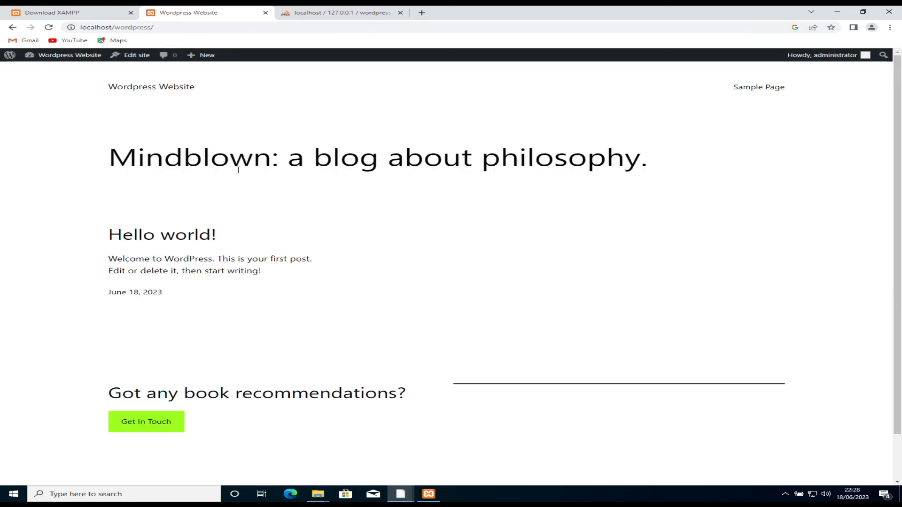
pyautogui.scroll(-1, 527, 213)
pyautogui.scroll(-1, 524, 213)
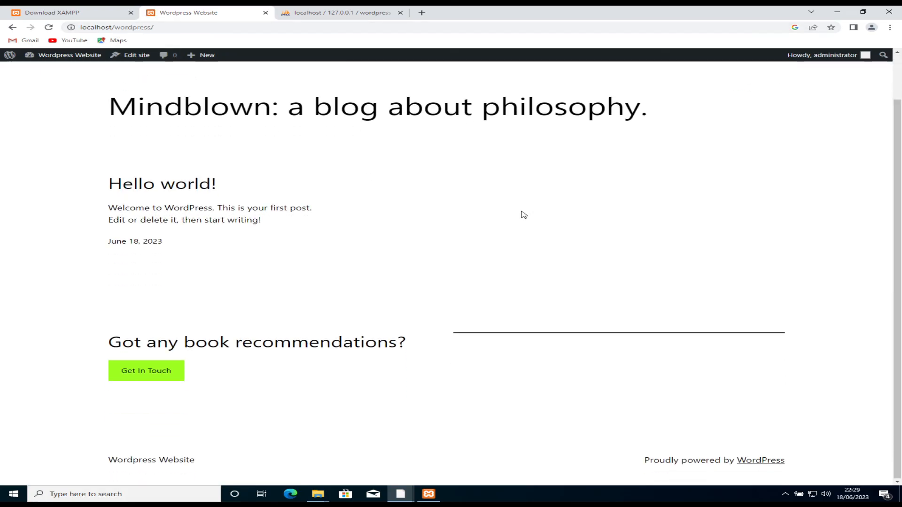
pyautogui.scroll(1, 273, 208)
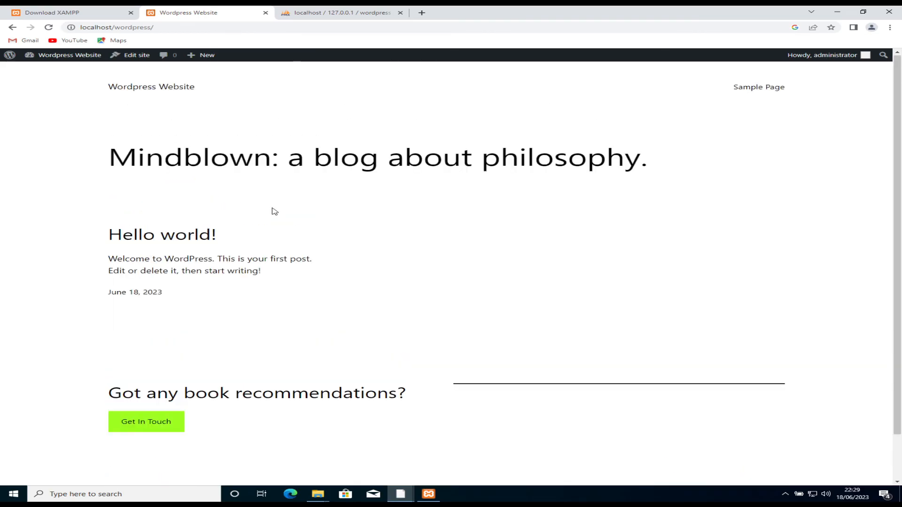
pyautogui.scroll(-1, 273, 211)
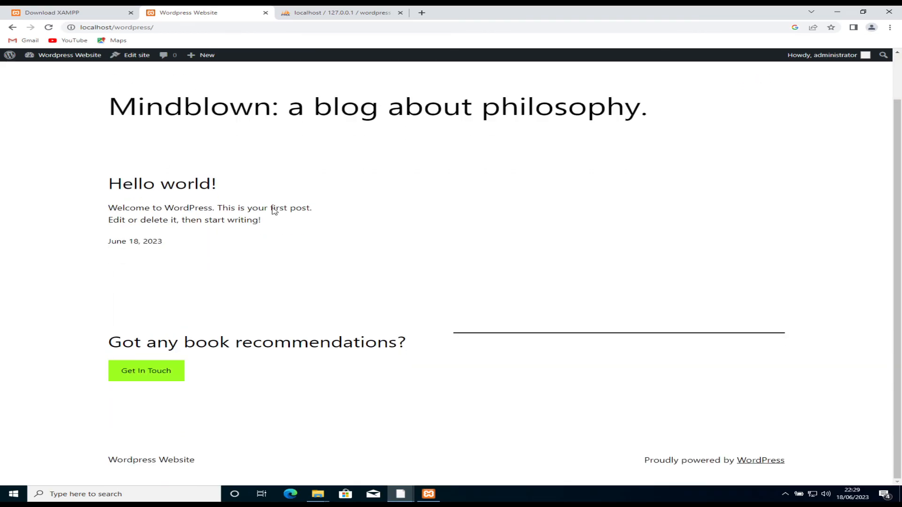
pyautogui.scroll(1, 273, 208)
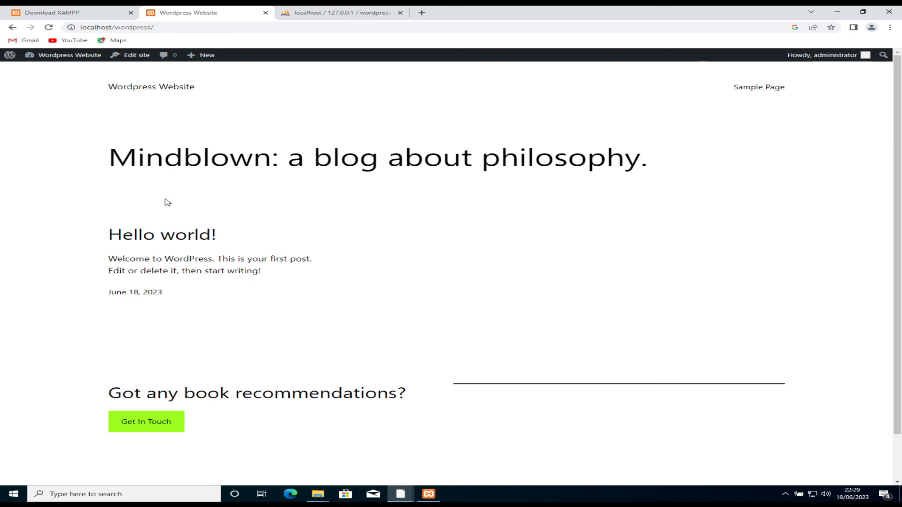
pyautogui.moveTo(66, 56)
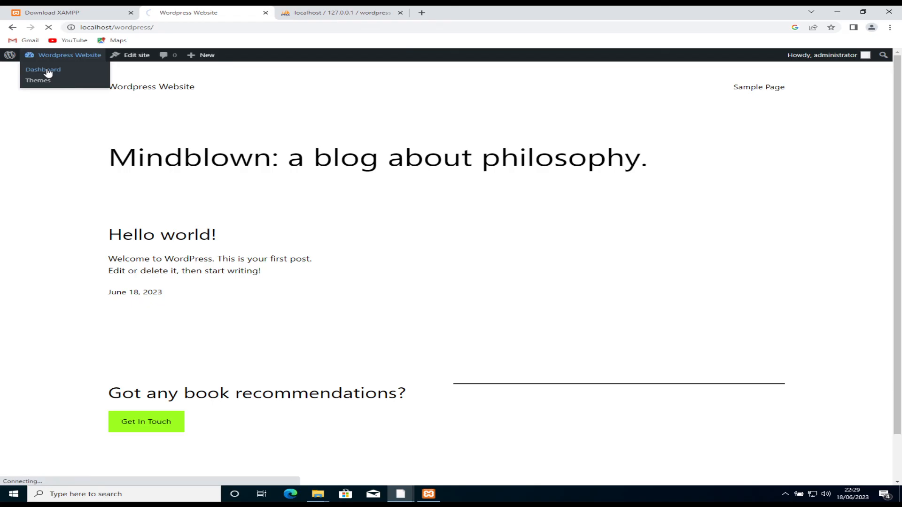
# Step: Go back to the admin Dashboard through the admin bar's Dashboard link
pyautogui.click(47, 70)
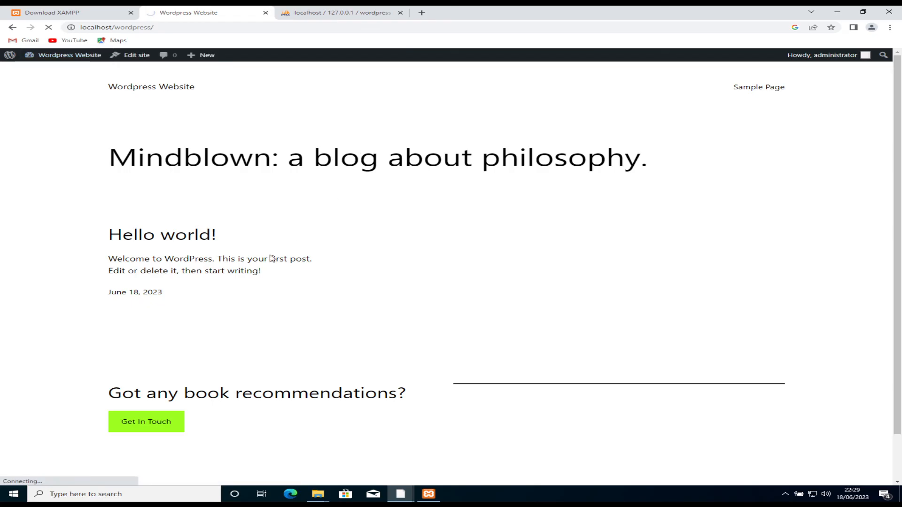